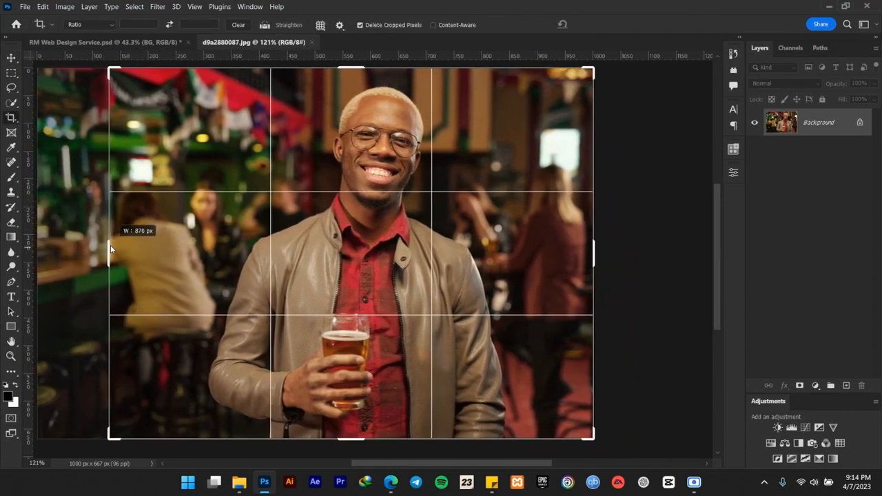
- Crop the photo from its left side to a width of 870 px and apply the crop
left_click(598, 24)
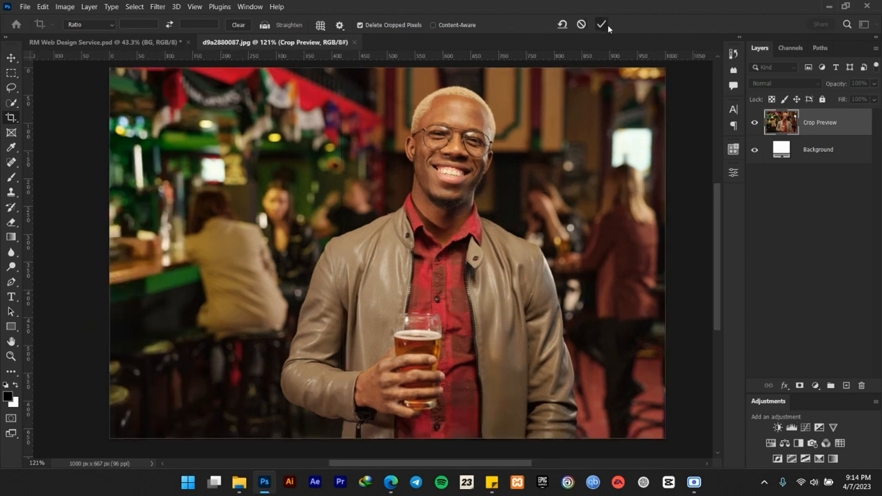
left_click(11, 59)
scroll(492, 230, "down", 4)
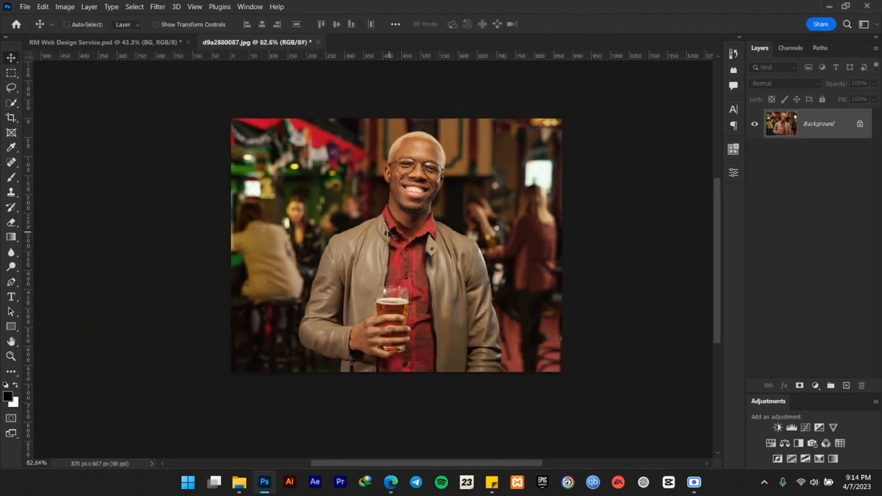
scroll(395, 211, "up", 4)
scroll(395, 212, "down", 1)
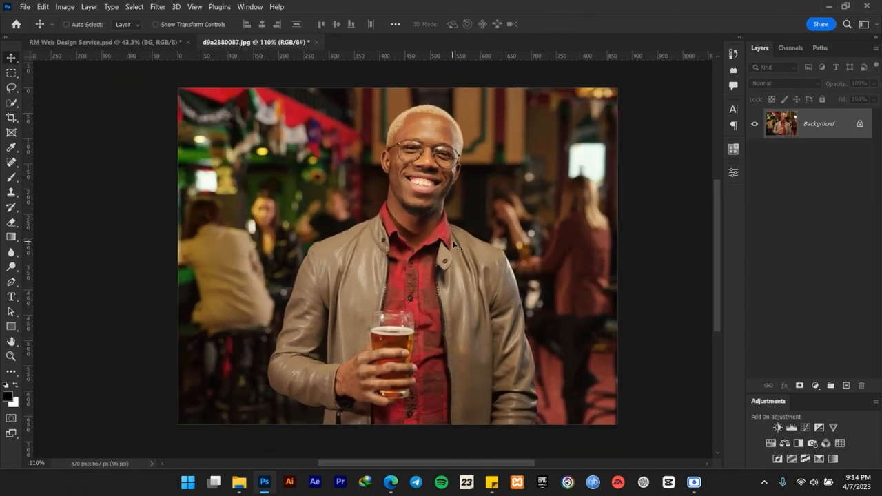
- Duplicate the Background layer of the cropped photo
scroll(453, 240, "up", 2)
key("ctrl")
key("ctrl+j")
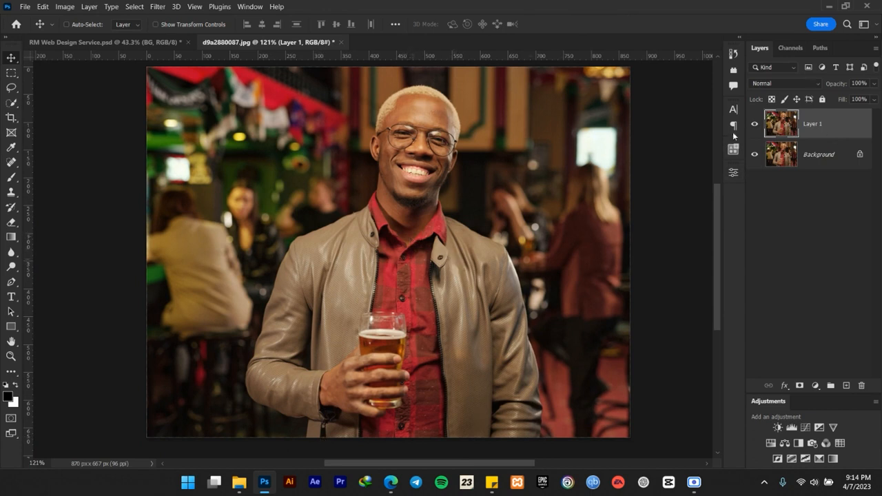
- Select the man with Select Subject and brush the edge of his ear into the selection
left_click(11, 102)
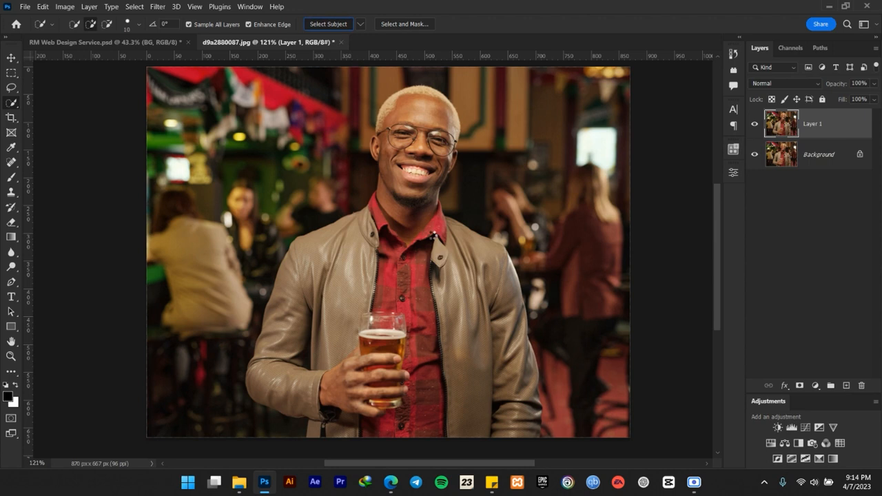
left_click(378, 133)
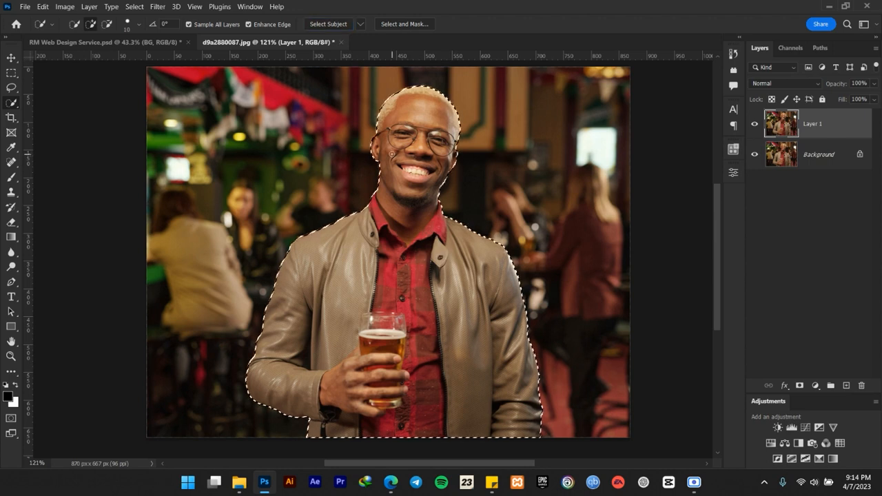
scroll(378, 133, "up", 3)
scroll(378, 133, "up", 4)
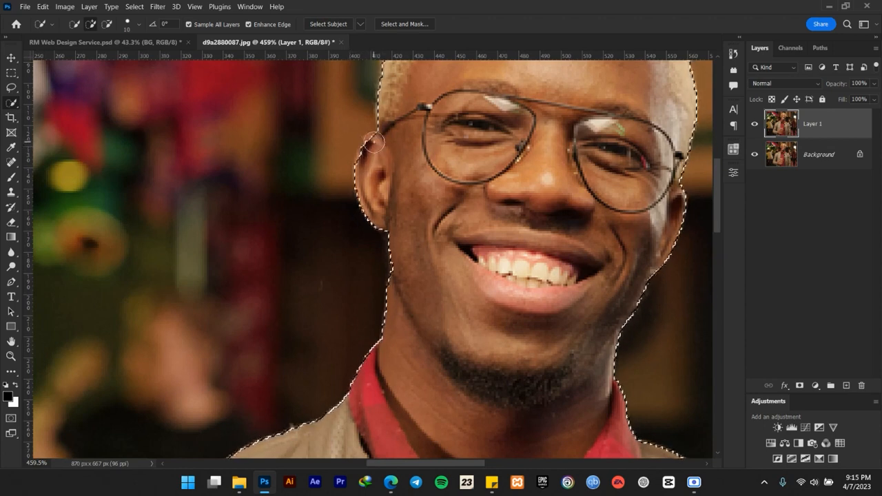
scroll(373, 145, "up", 1)
scroll(373, 146, "down", 1)
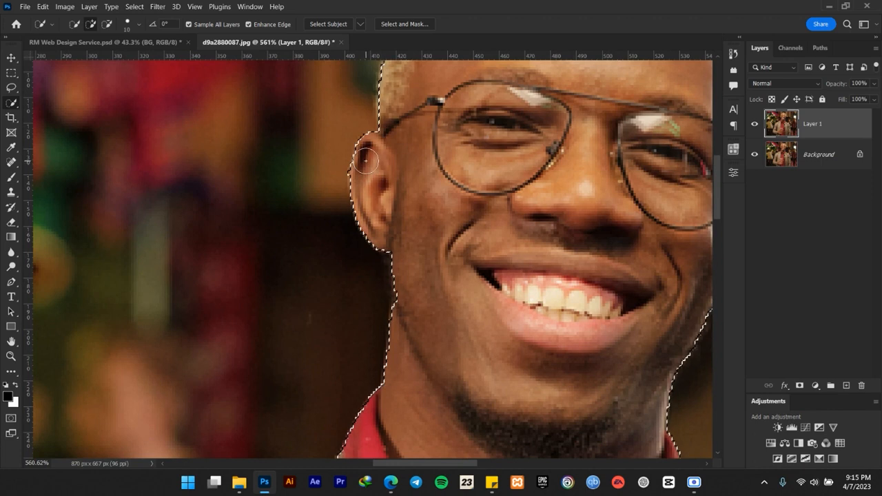
left_click_drag(362, 183, 368, 161)
scroll(391, 236, "down", 1)
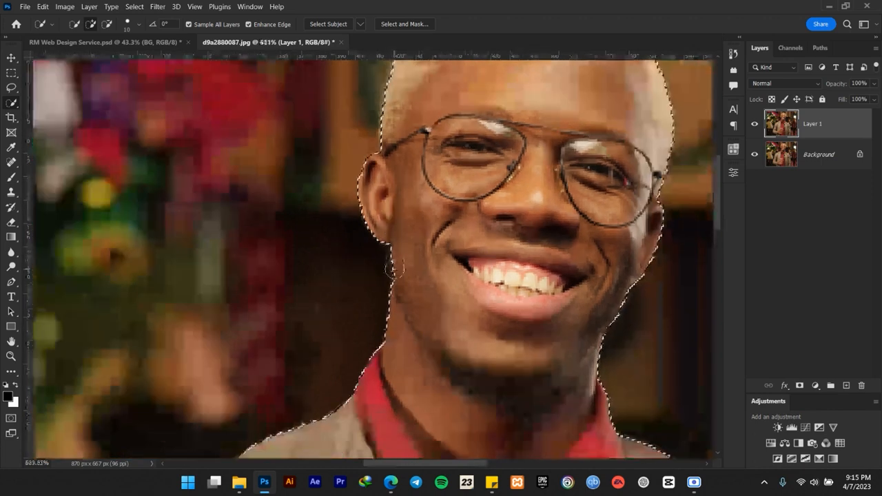
scroll(403, 286, "up", 2)
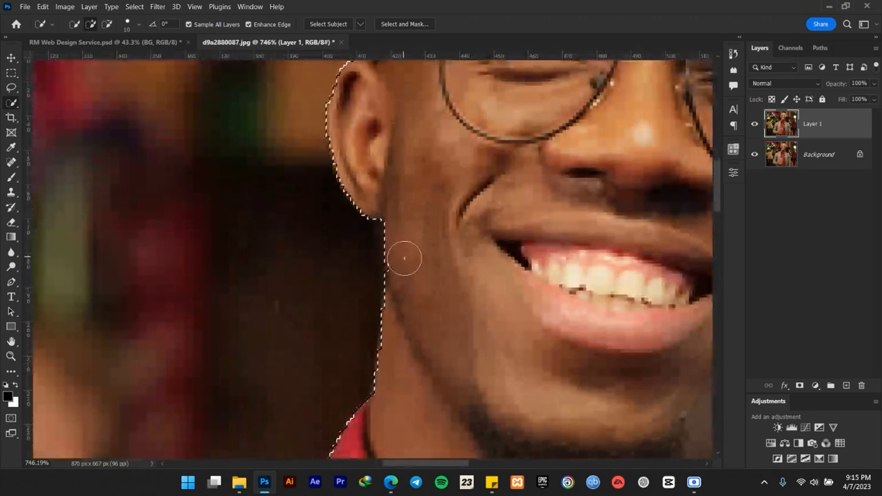
- Inspect the selection outline around the man's head, neck, shoulders and jacket for missed areas
scroll(425, 291, "down", 4)
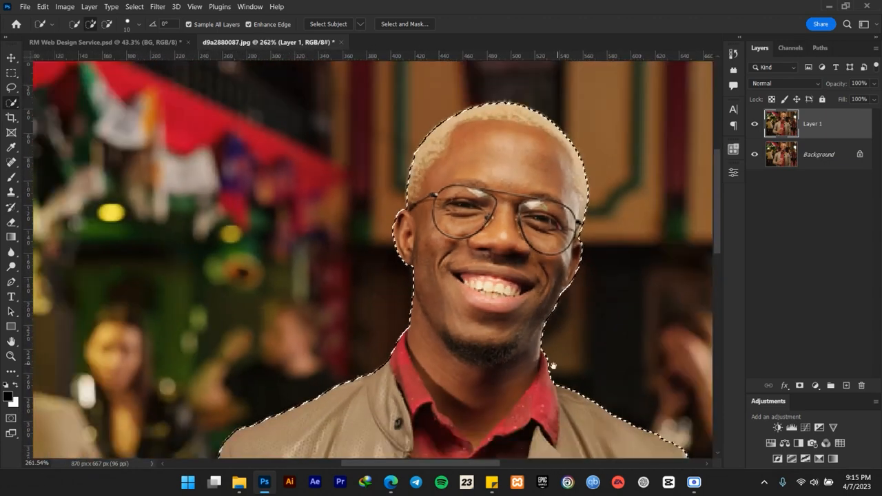
left_click_drag(553, 366, 470, 256)
scroll(495, 136, "up", 1)
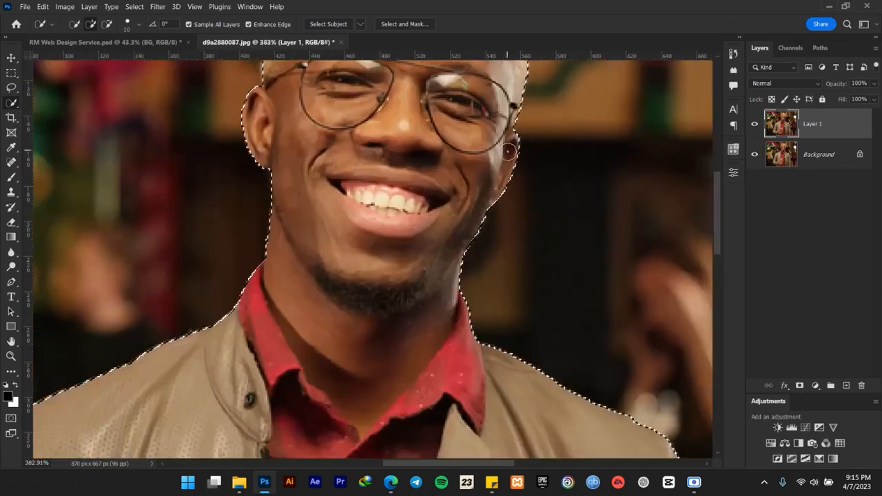
scroll(507, 165, "down", 2)
scroll(503, 167, "down", 2)
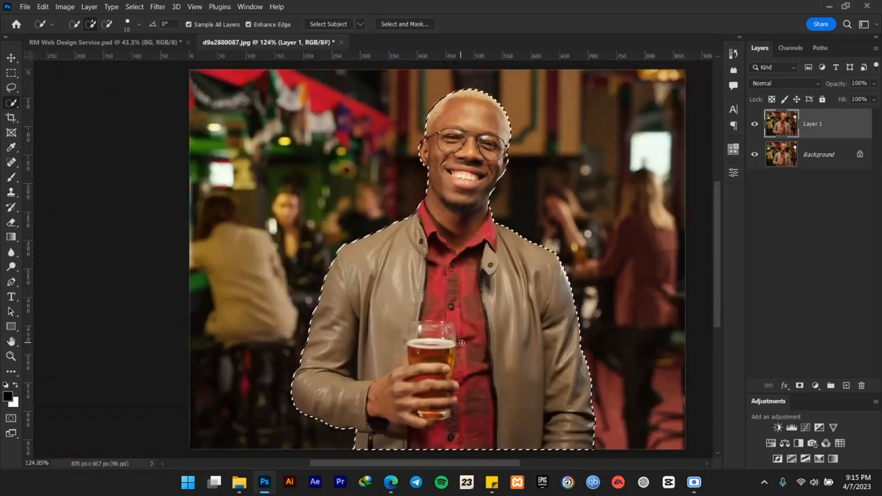
scroll(462, 317, "up", 3)
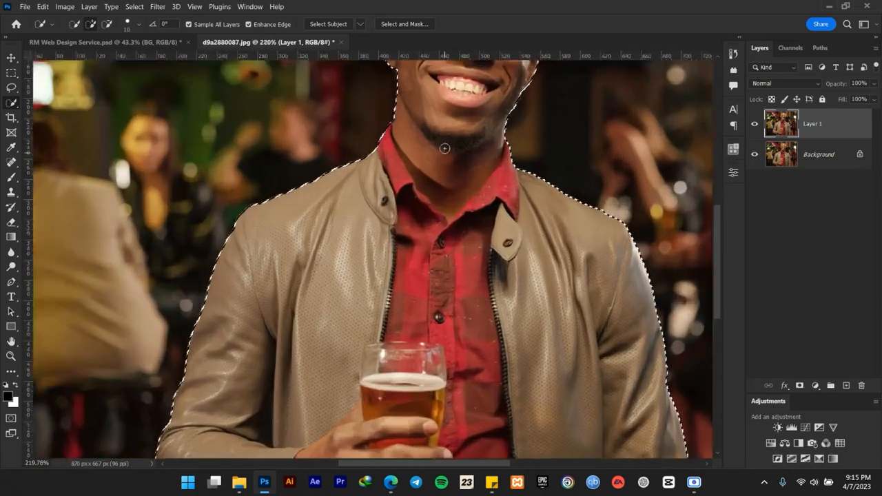
scroll(445, 162, "down", 2)
scroll(430, 248, "down", 2)
scroll(428, 262, "up", 1)
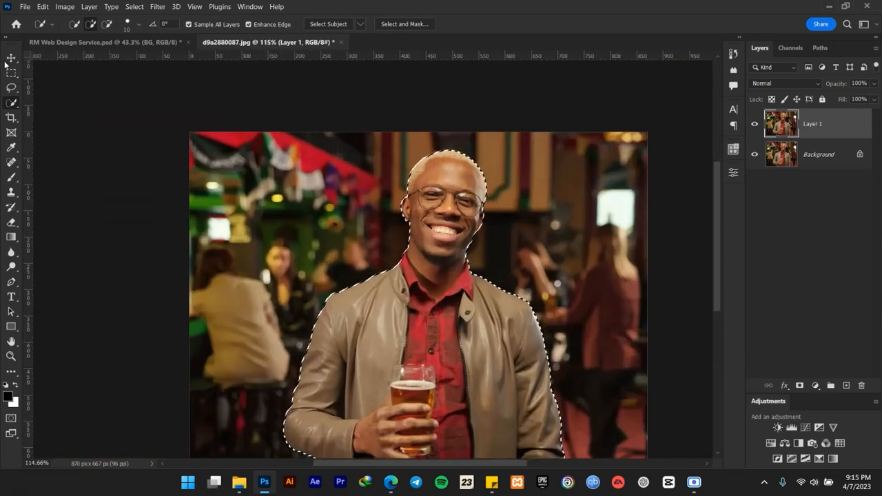
- Copy the selected man onto his own new layer
left_click(11, 57)
left_click_drag(441, 314, 423, 264)
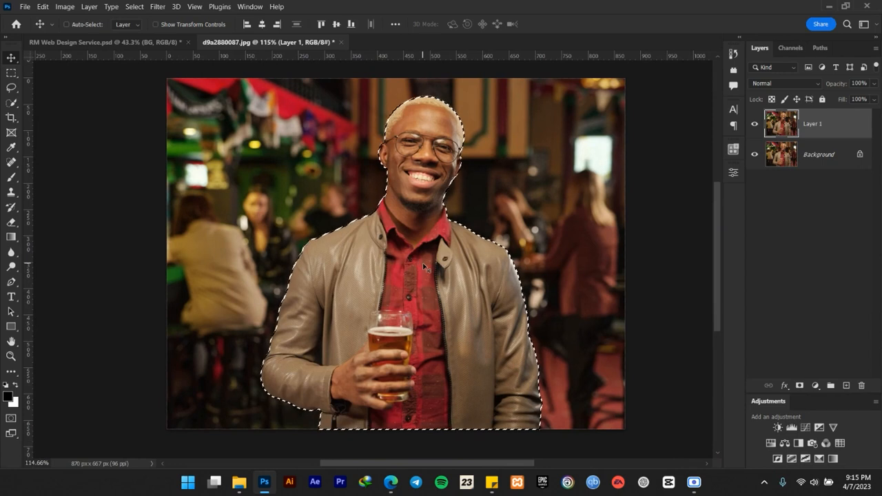
key("ctrl")
key("ctrl+j")
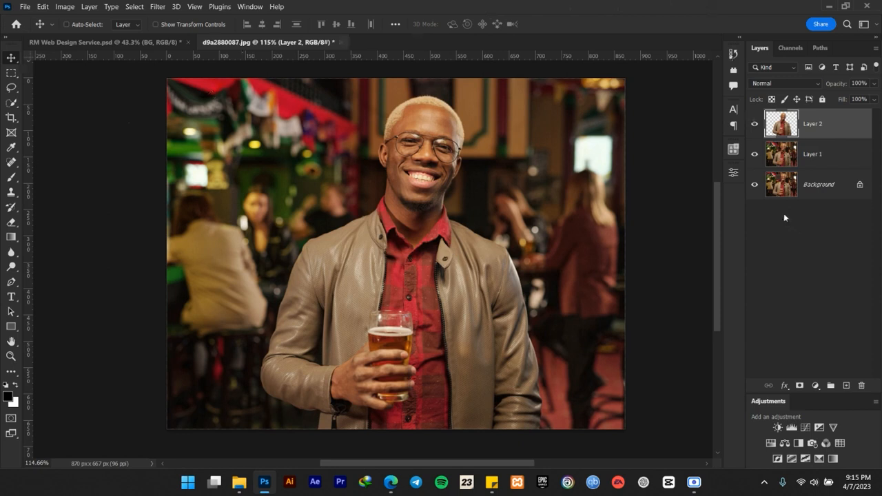
- Add the white text WEEKEND beside the man in the Anton font and review its character settings
scroll(446, 116, "up", 1)
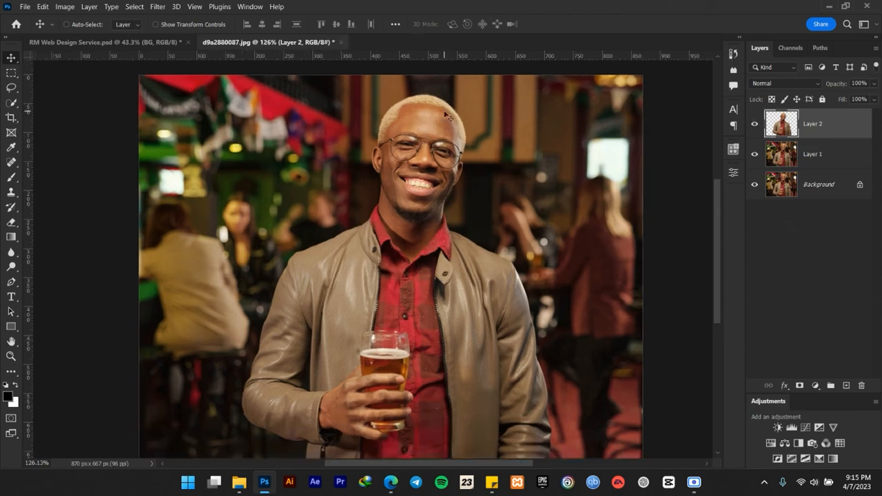
scroll(554, 81, "up", 1)
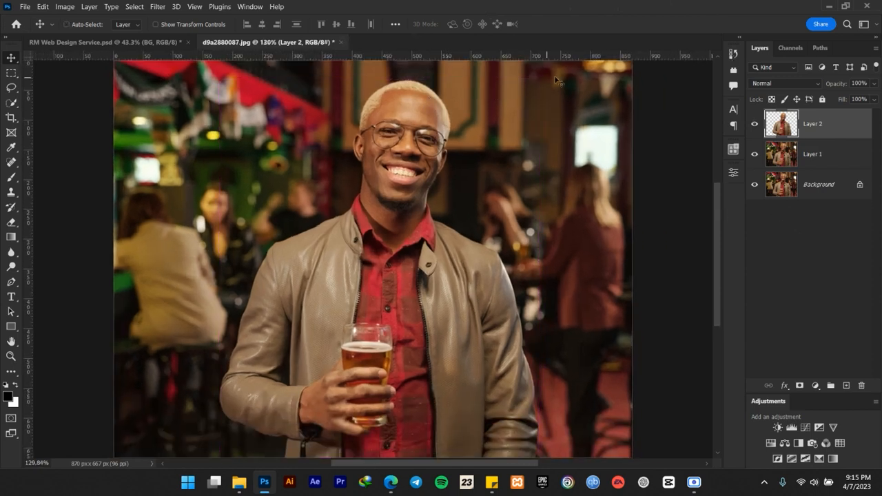
left_click(11, 297)
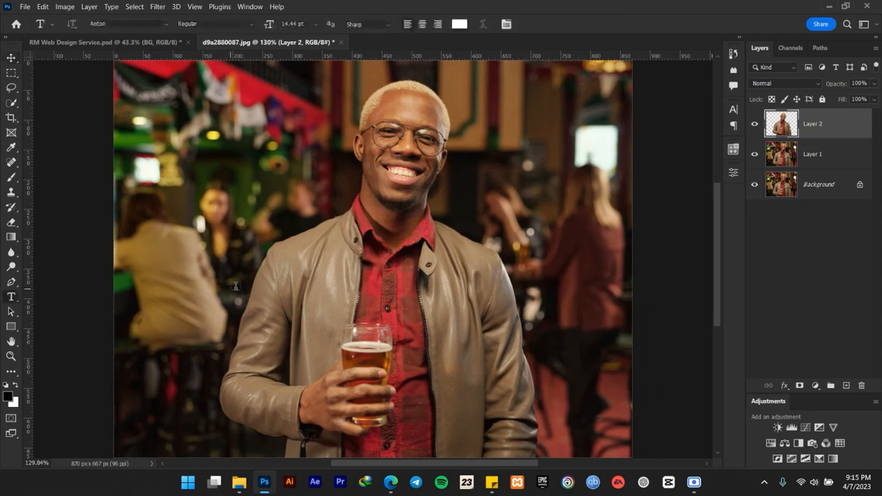
left_click(265, 199)
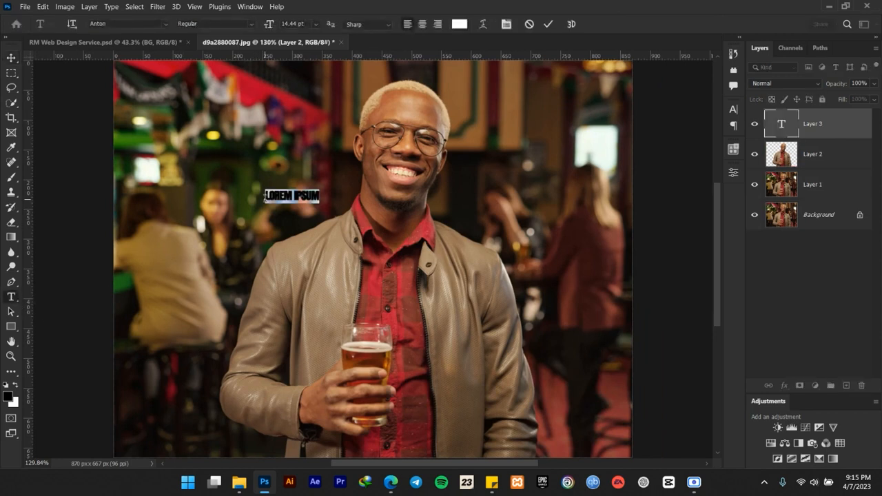
type("WEEKEND")
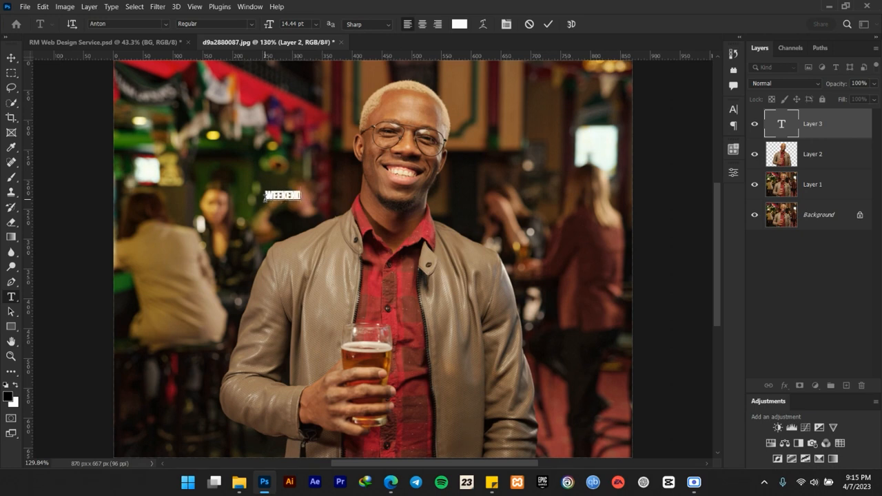
left_click(9, 58)
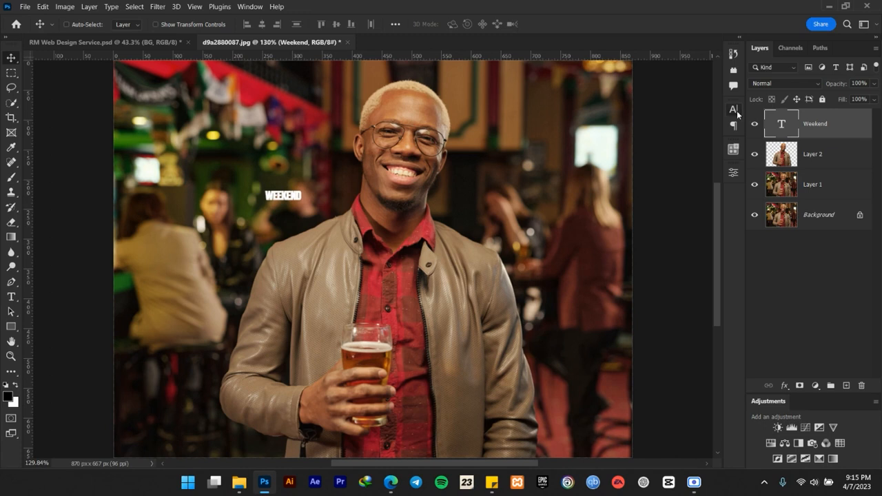
left_click(733, 109)
left_click(625, 125)
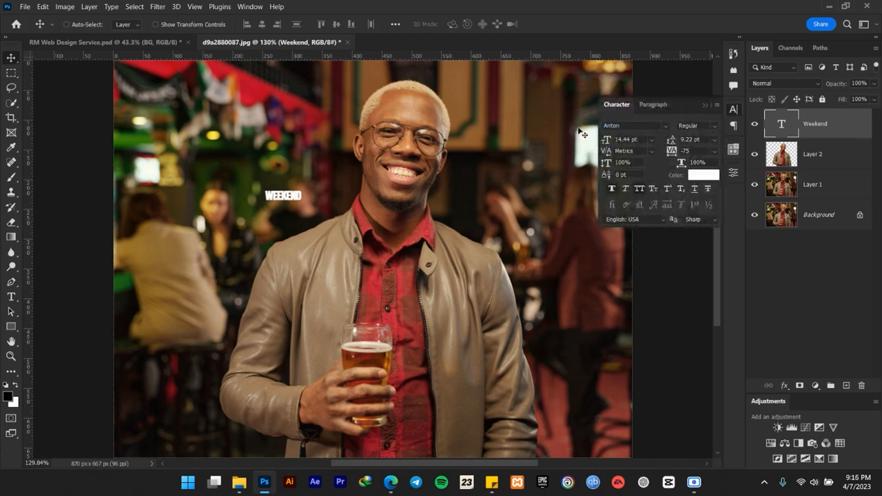
scroll(286, 211, "up", 3)
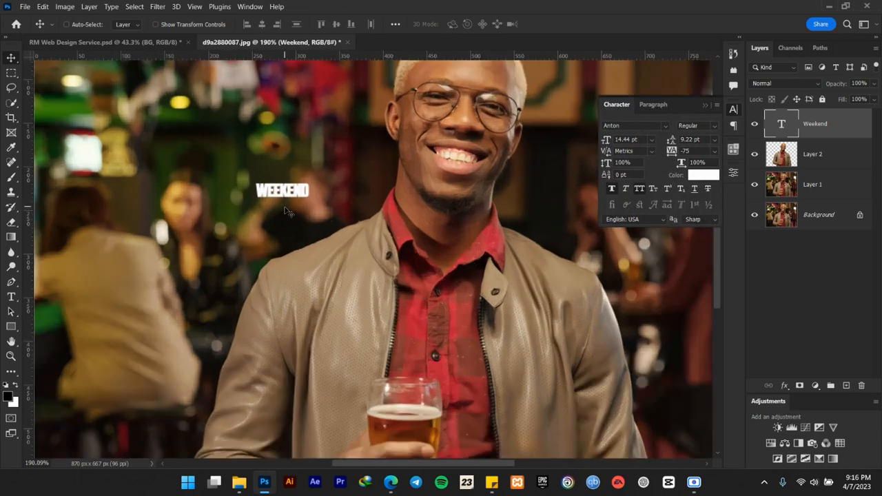
left_click(709, 106)
- Scale up the WEEKEND text with Free Transform and place it across the man's torso, over the beer glass
scroll(377, 224, "down", 3)
key("ctrl+t")
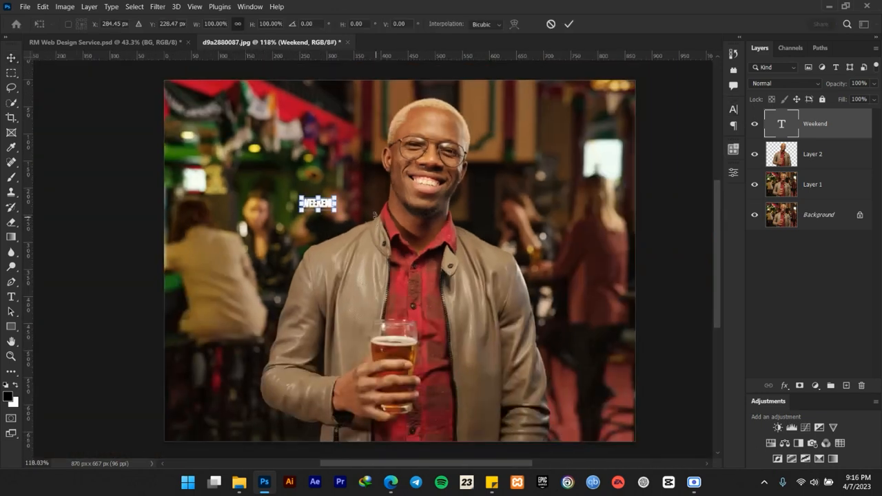
left_click_drag(337, 196, 482, 102)
left_click_drag(430, 233, 519, 355)
left_click(569, 23)
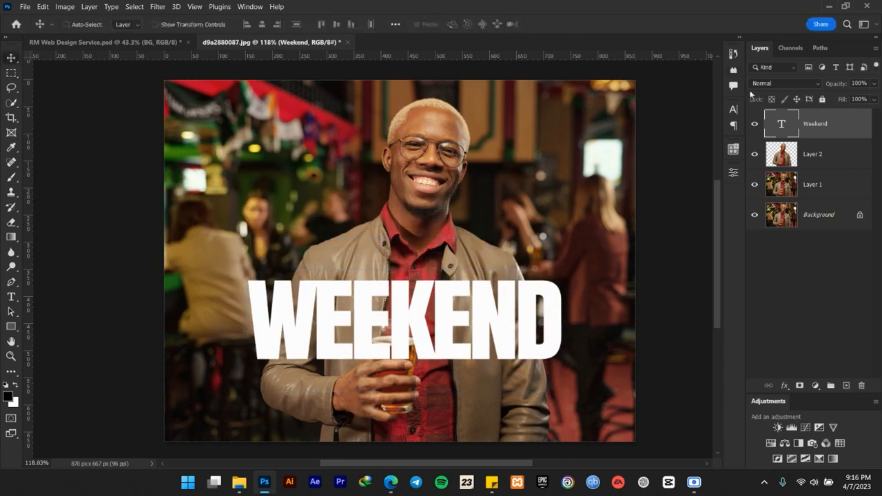
- Set the WEEKEND text's font size to 182 pt
left_click(734, 110)
left_click_drag(641, 139, 625, 139)
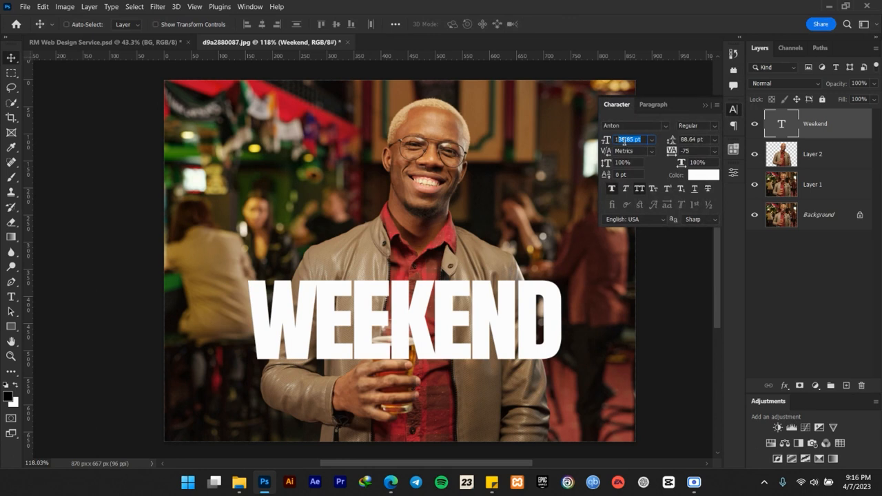
type("182")
key("Return")
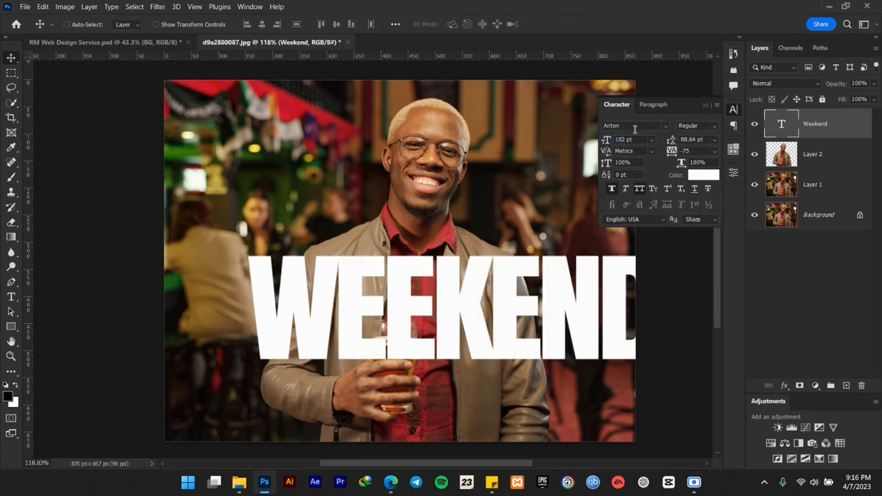
left_click(706, 104)
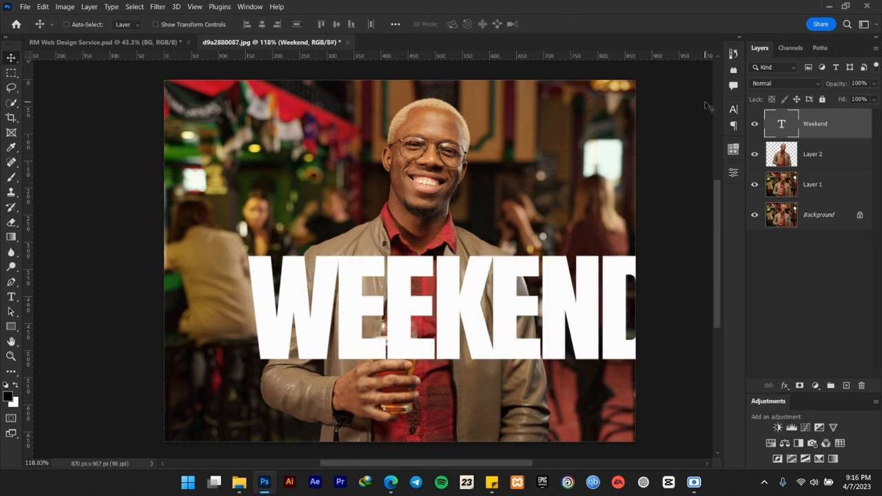
- Center the WEEKEND text horizontally on the whole canvas and clear the selection
key("ctrl+a")
left_click(262, 25)
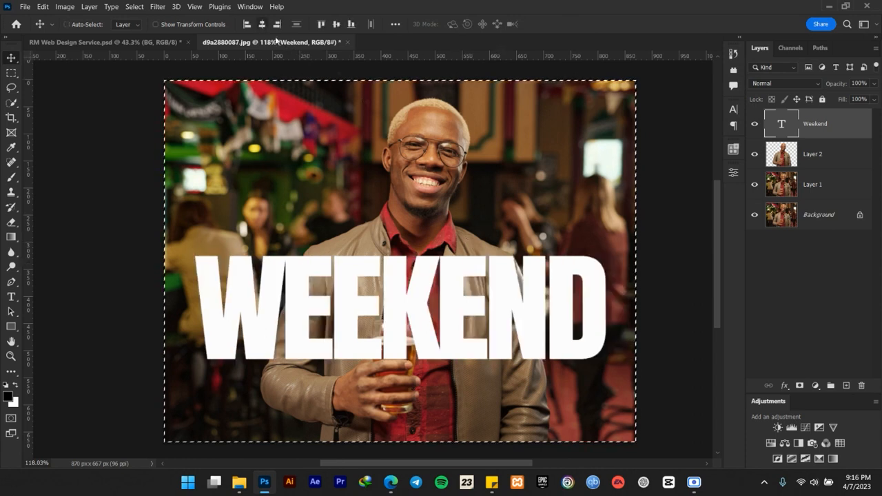
key("ctrl+d")
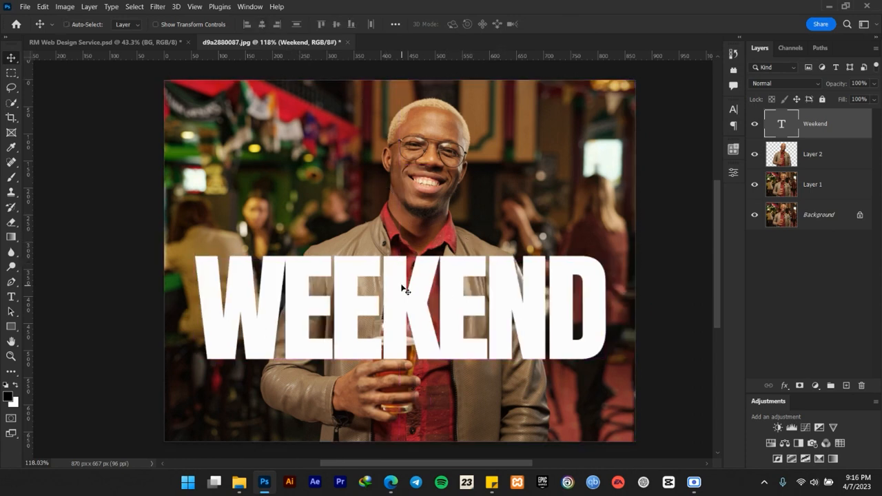
- Move the WEEKEND text up across the man's chest and nudge it to sit just above the beer in the glass
left_click_drag(402, 284, 387, 259)
scroll(392, 262, "down", 3)
scroll(408, 302, "up", 2)
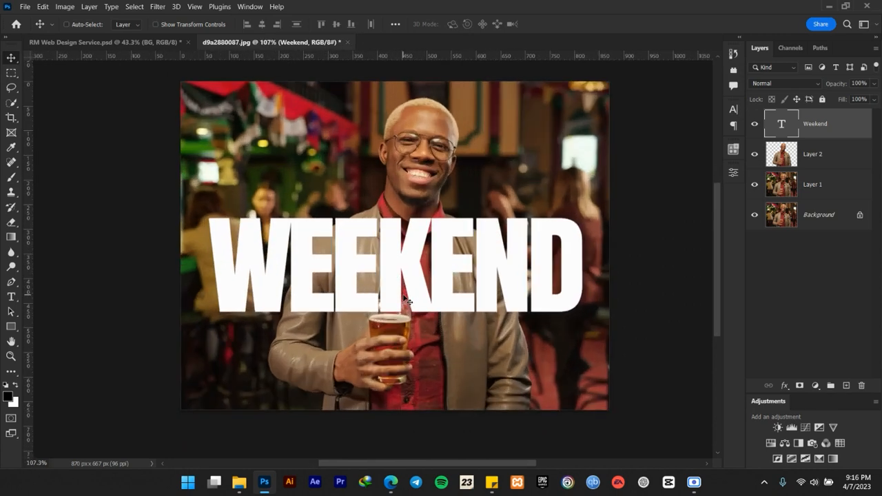
key("Up")
key("Up")
key("Up")
key("Up")
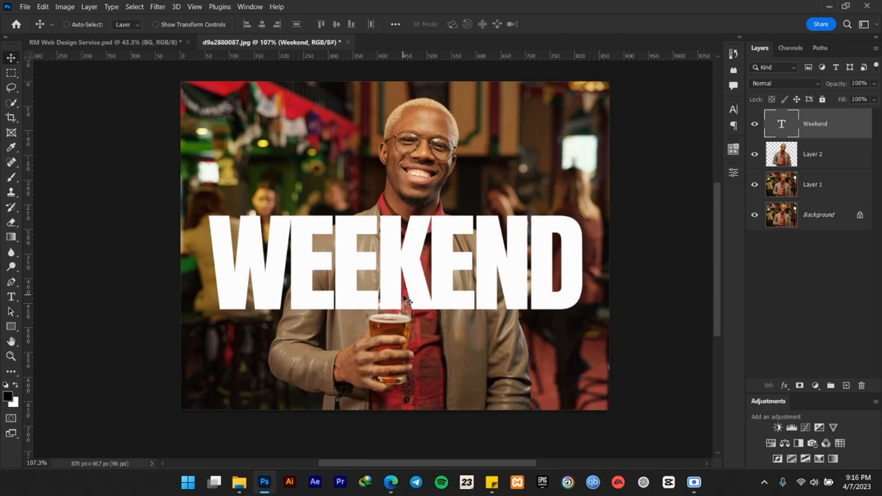
key("Up")
key("Up")
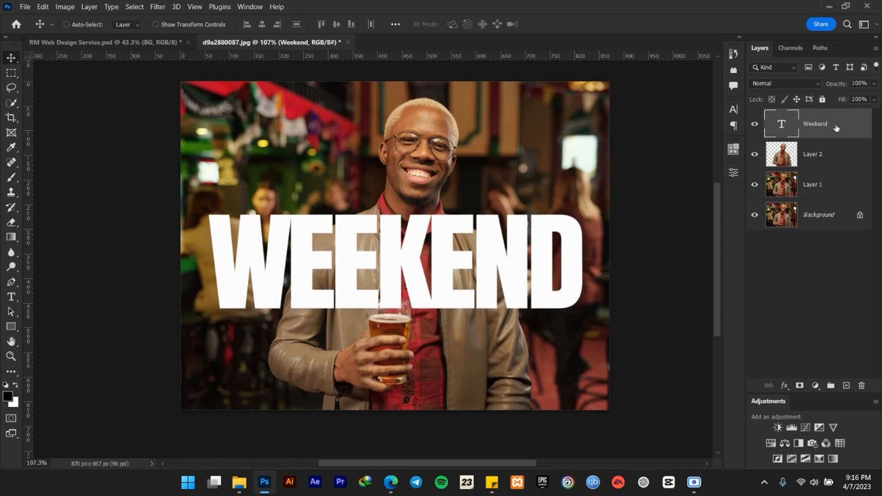
- Move the WEEKEND text layer below the cut-out man layer, duplicate it, and place the copy above the cut-out
left_click_drag(837, 126, 839, 173)
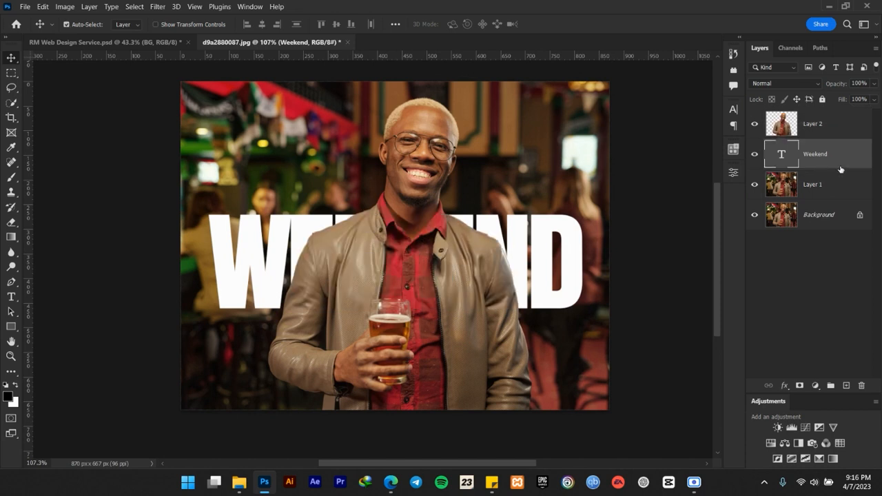
key("ctrl+j")
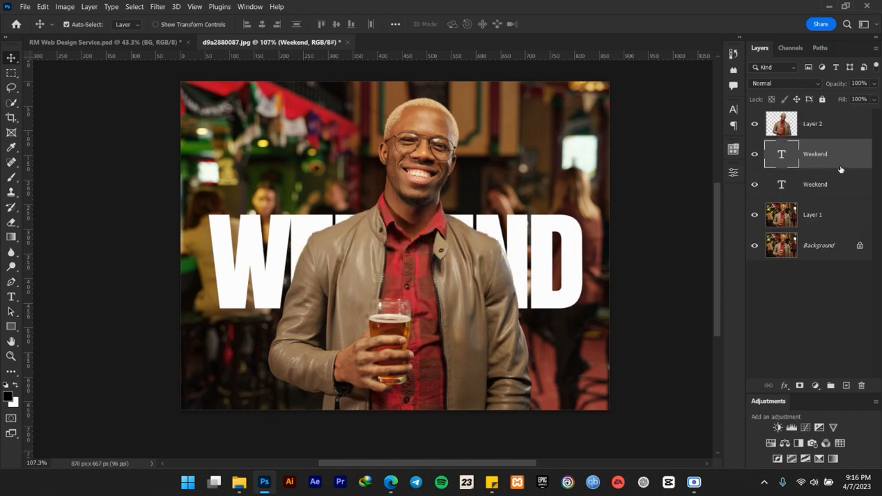
left_click_drag(825, 155, 827, 116)
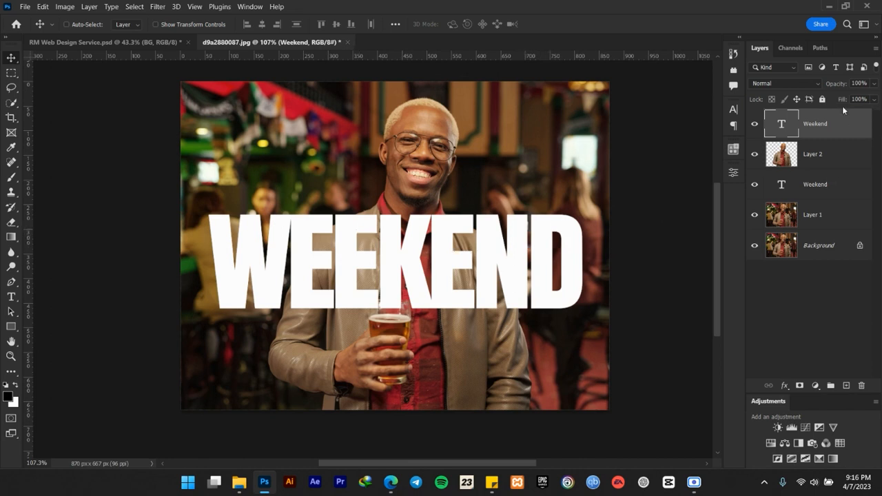
- Set the top WEEKEND copy's fill to 0% and give it a white 2 px stroke positioned inside
left_click_drag(841, 100, 762, 113)
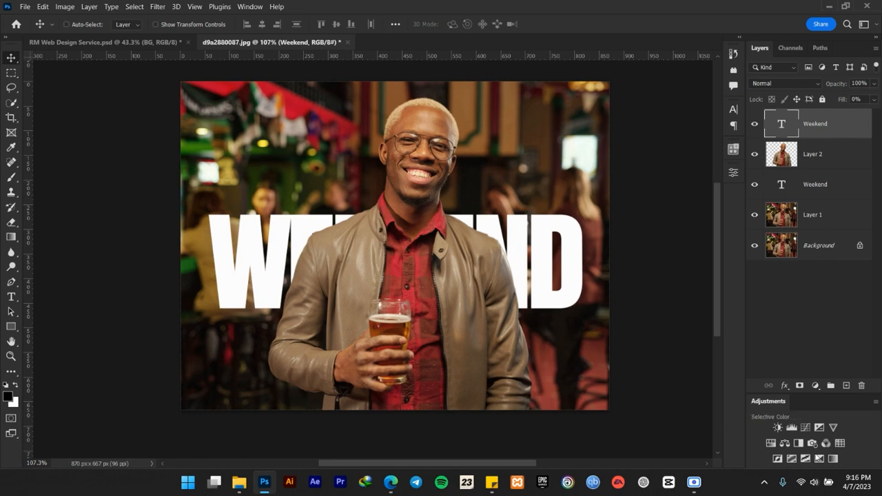
left_click(785, 386)
left_click(801, 304)
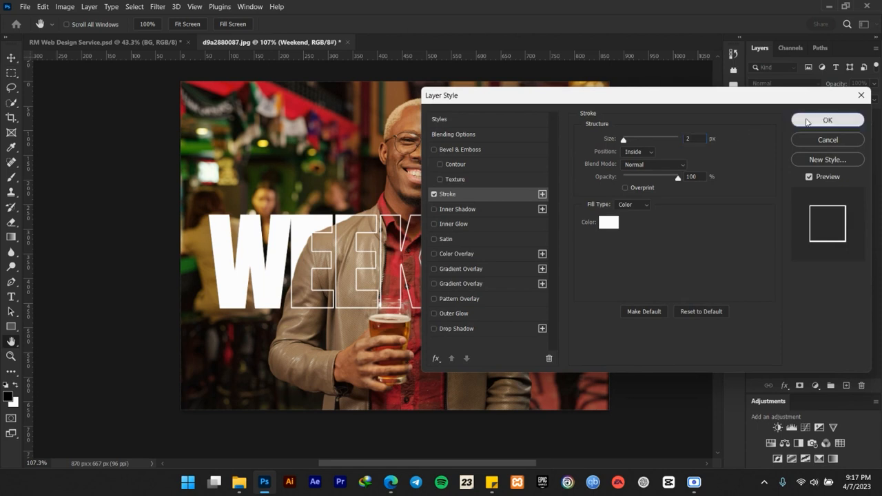
left_click(828, 120)
scroll(373, 276, "down", 3)
scroll(381, 255, "up", 6)
scroll(383, 252, "down", 3)
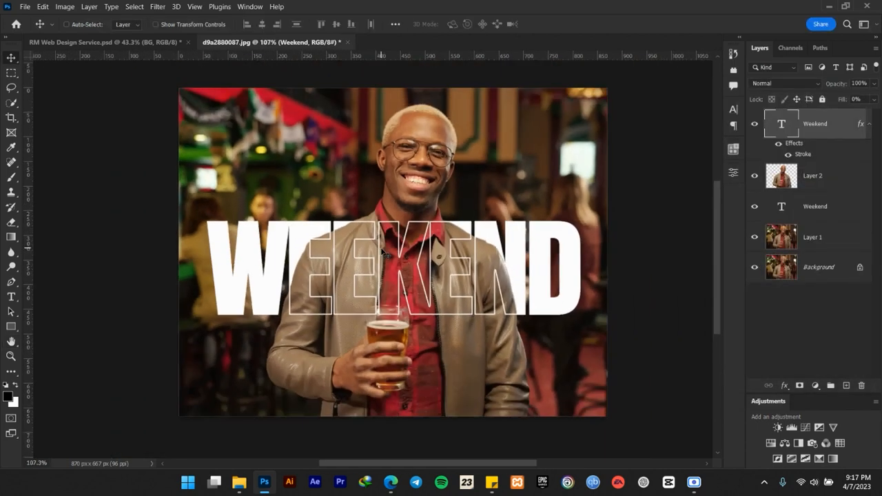
- Set the outlined WEEKEND copy's layer opacity to 80%
scroll(384, 253, "up", 3)
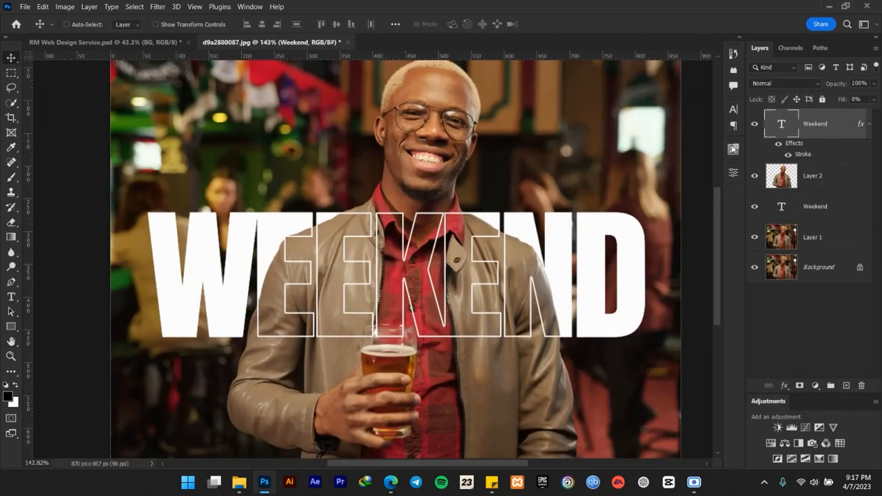
left_click(859, 83)
type("80")
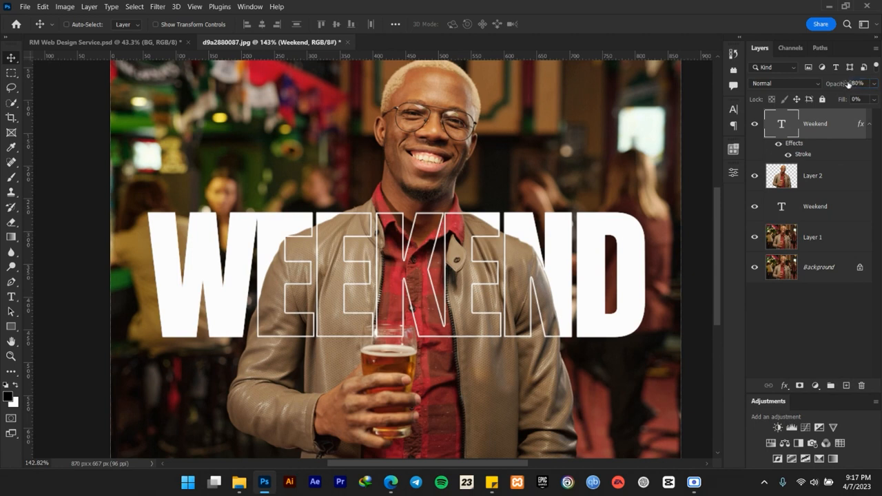
scroll(477, 259, "down", 9)
scroll(446, 262, "up", 7)
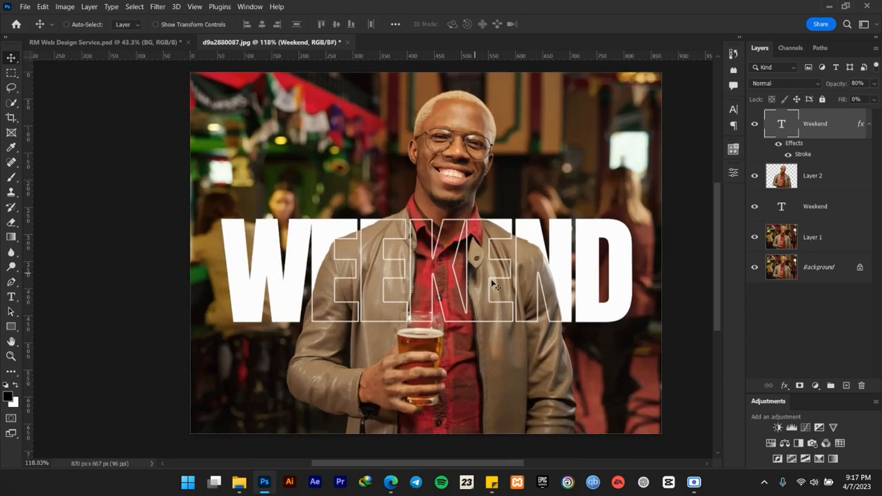
- Collapse the outlined text's effects list and link the two WEEKEND text layers together
left_click(869, 125)
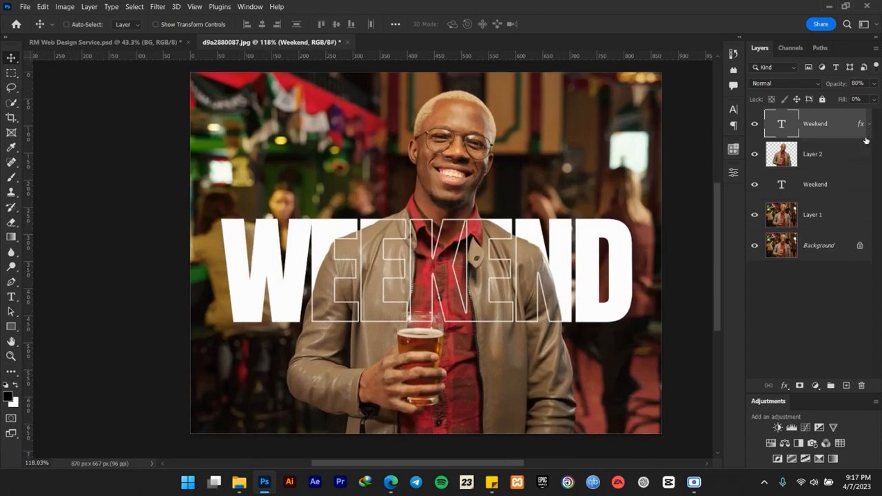
left_click(831, 187)
right_click(832, 186)
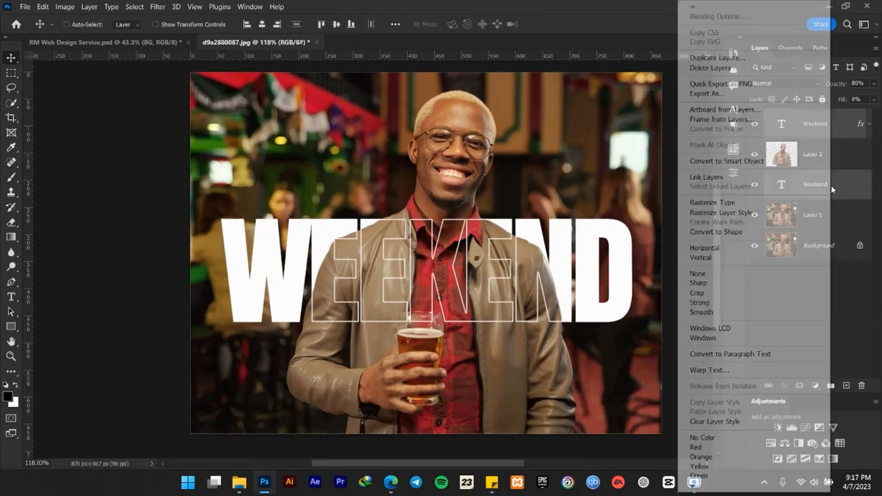
left_click(710, 179)
- Try shifting the linked WEEKEND texts sideways together over the photo
scroll(457, 206, "down", 5)
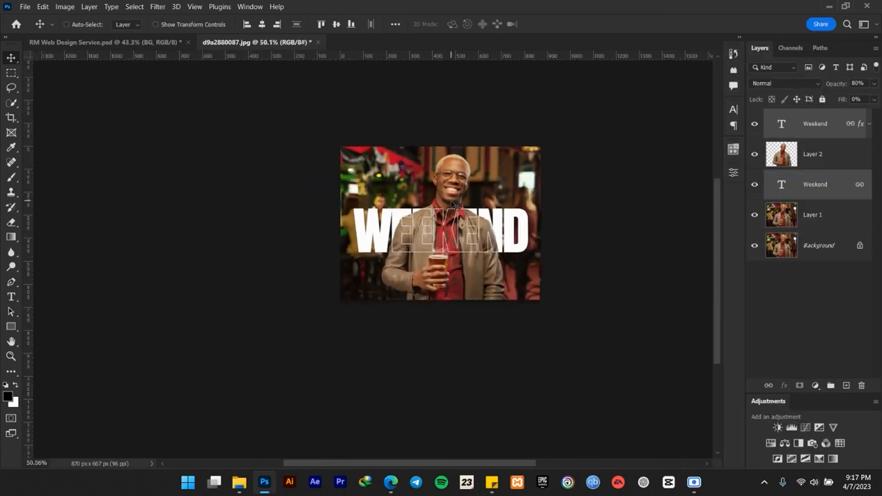
left_click_drag(458, 195, 497, 200)
scroll(452, 217, "up", 5)
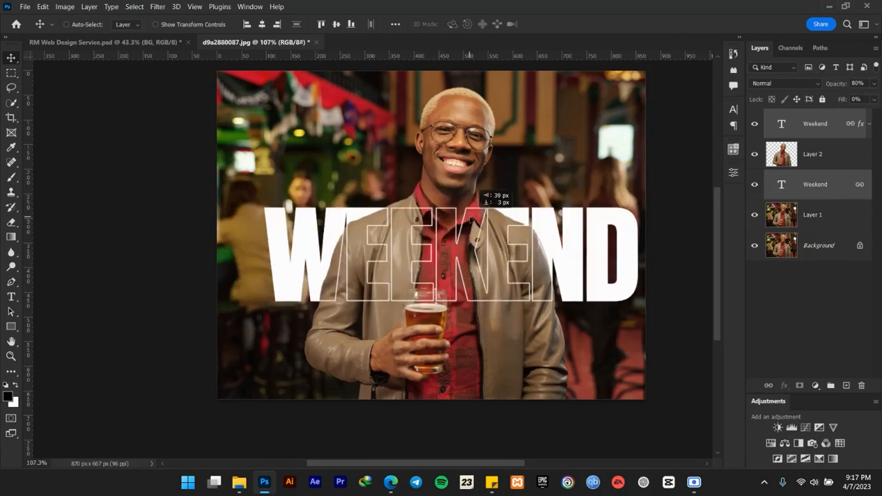
- Examine how the solid and outlined WEEKEND lettering overlaps the man and the beer glass
scroll(471, 216, "down", 2)
scroll(459, 226, "up", 1)
scroll(461, 224, "down", 3)
scroll(459, 221, "up", 3)
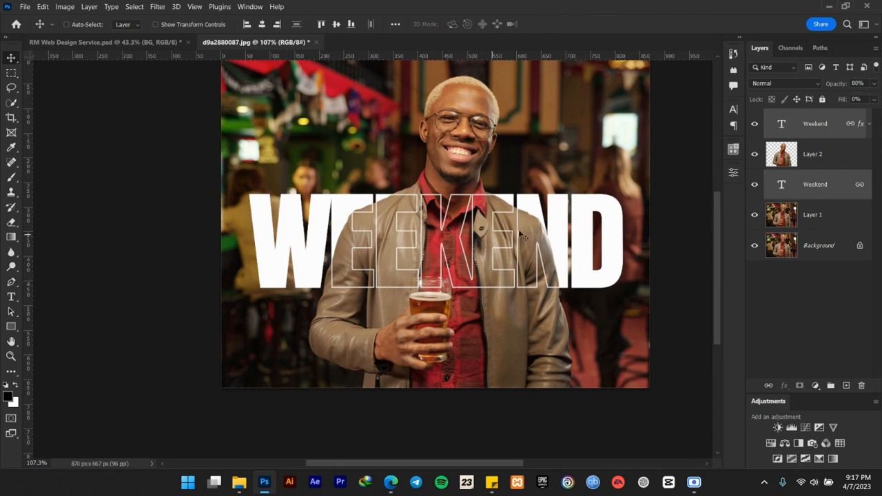
scroll(505, 206, "down", 2)
scroll(500, 213, "up", 4)
scroll(494, 230, "down", 1)
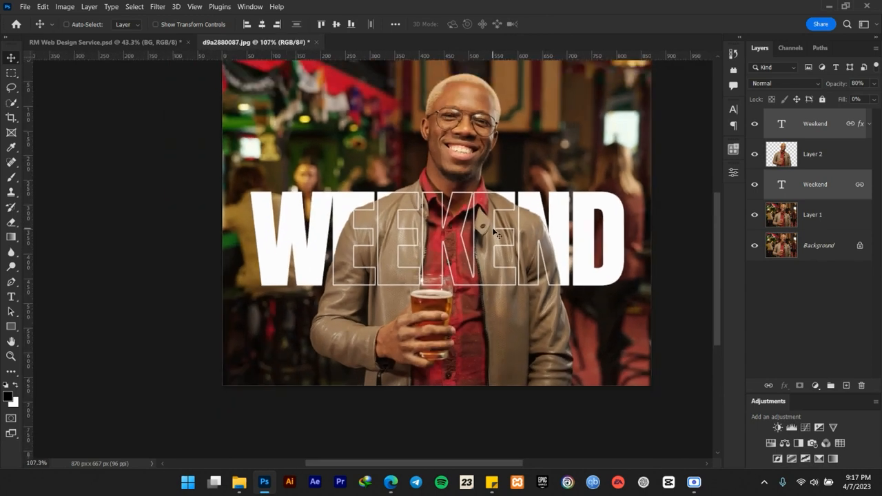
scroll(494, 232, "up", 1)
scroll(418, 249, "down", 3)
scroll(395, 270, "down", 1)
scroll(452, 250, "up", 1)
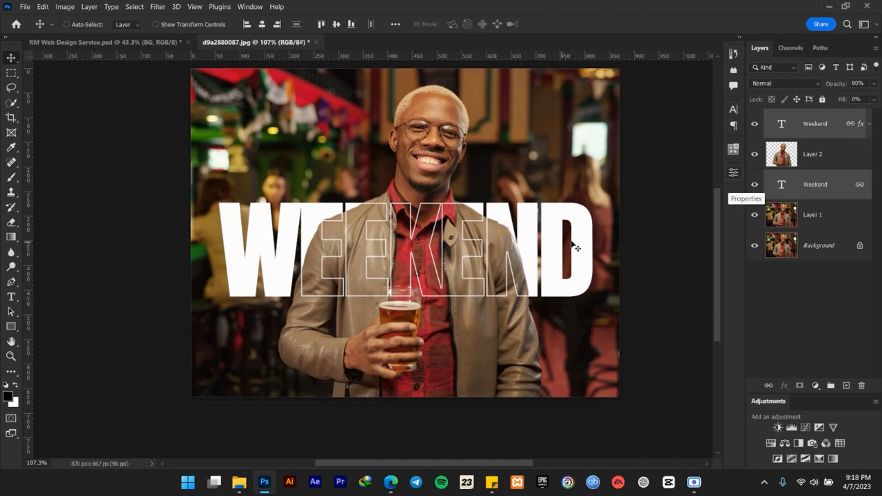
- Add a new text layer reading "Vibes" above the outlined WEEKEND text, beside the man's head
left_click(820, 122)
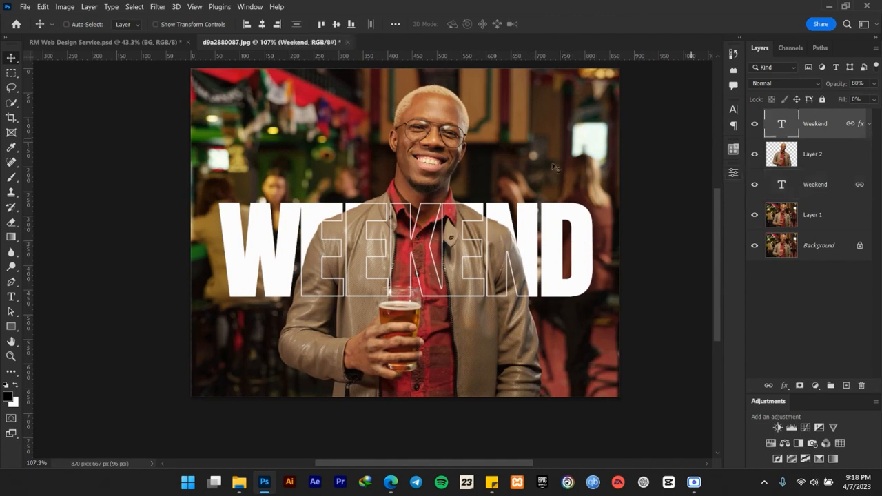
left_click(11, 297)
left_click(325, 141)
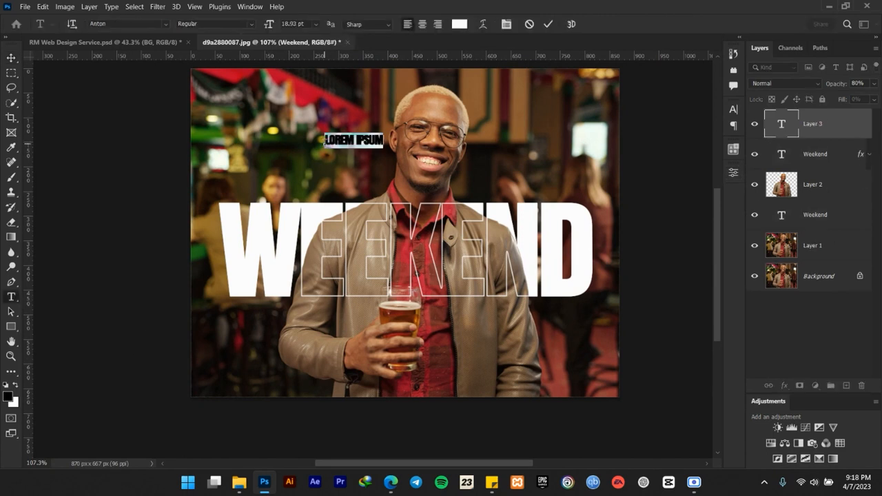
key("BackSpace")
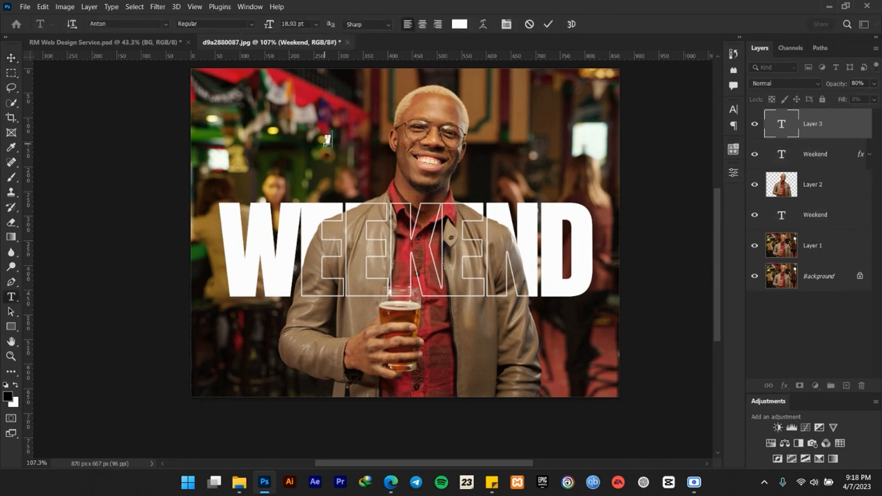
type("WE")
left_click(549, 24)
- Scale the Vibes text up to about 800% with Free Transform and place it over the man's face
left_click(11, 58)
key("ctrl+t")
left_click_drag(348, 131, 523, 143)
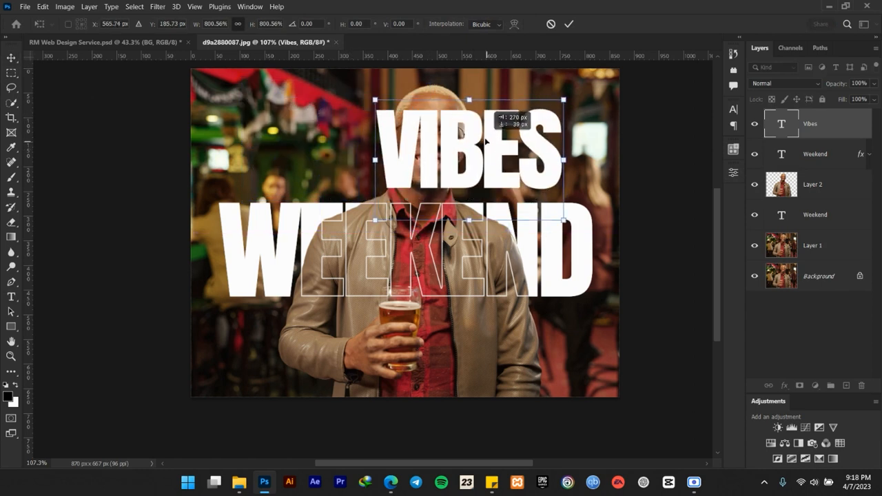
left_click(569, 24)
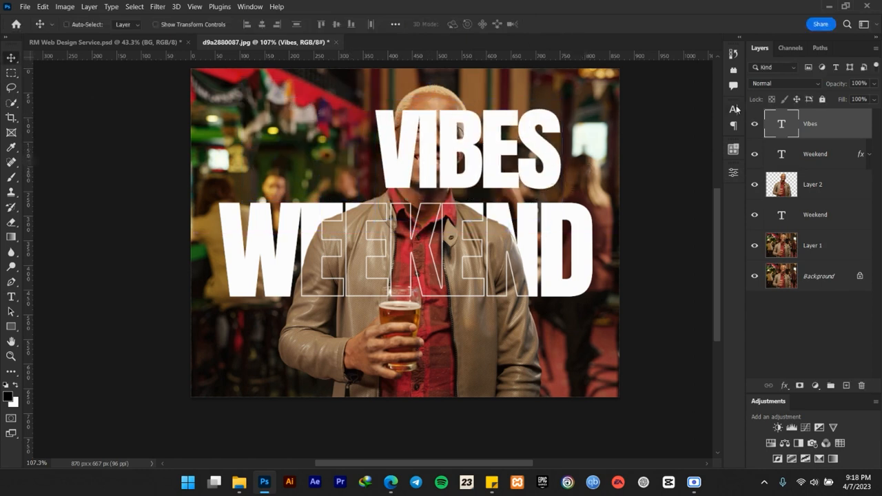
- Change the Vibes text's font to Reey and move it down across the WEEKEND lettering
left_click(734, 109)
left_click(630, 126)
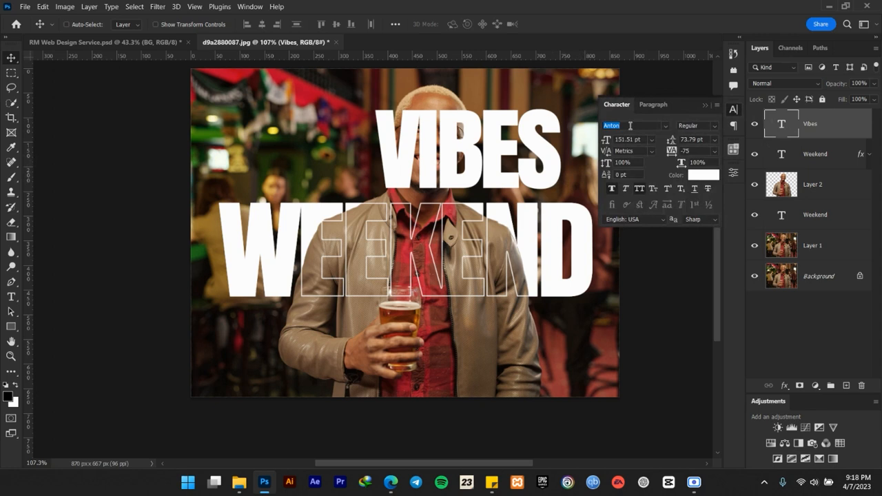
left_click(666, 126)
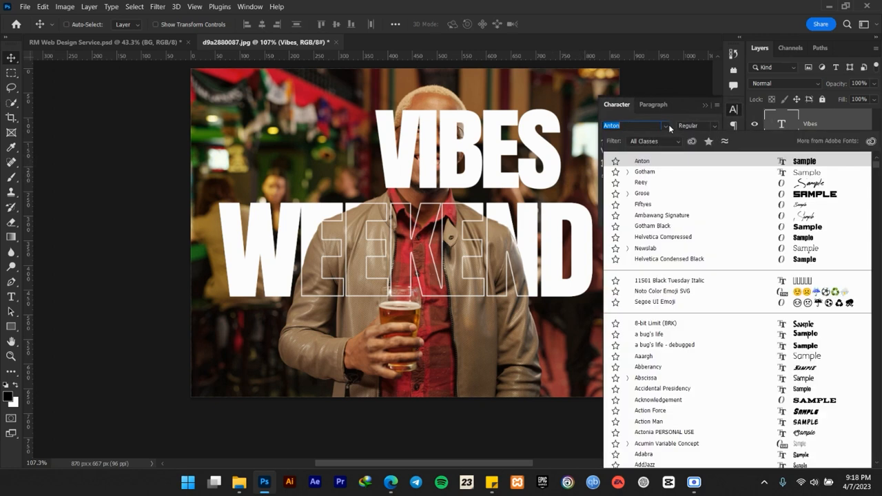
left_click(642, 182)
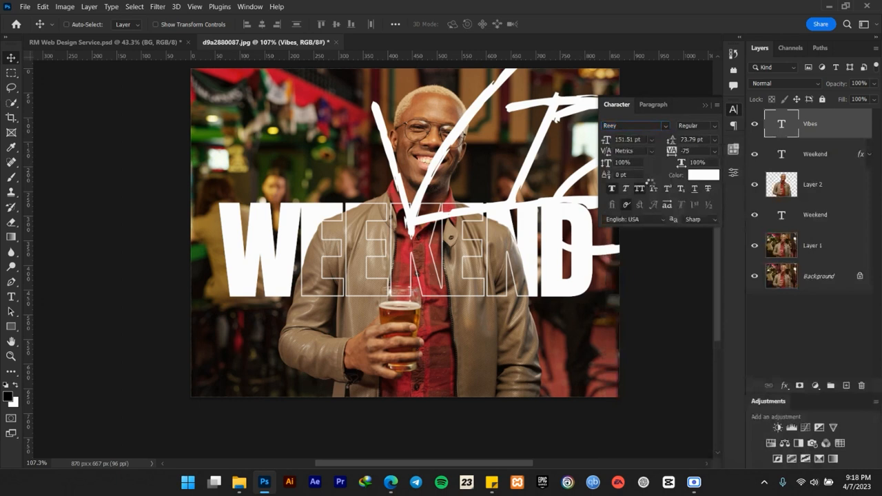
left_click(704, 105)
left_click_drag(544, 121, 376, 233)
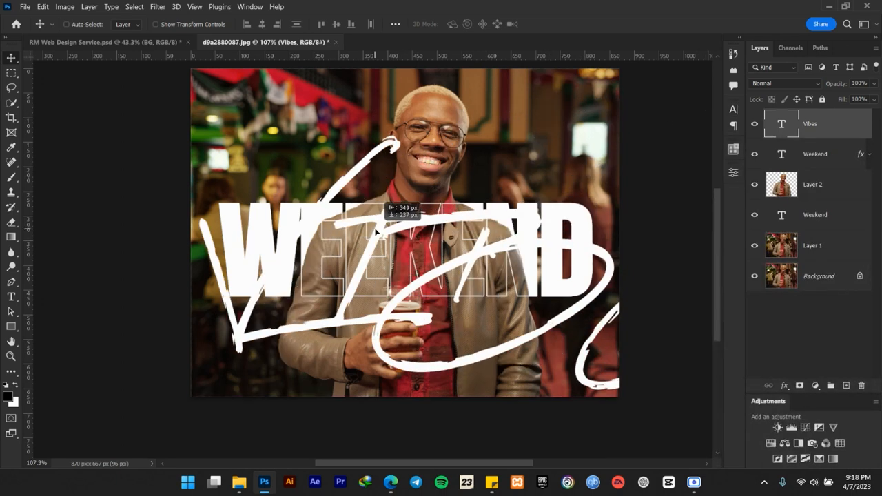
- Turn off All Caps and Faux Bold for the Vibes text
left_click(734, 109)
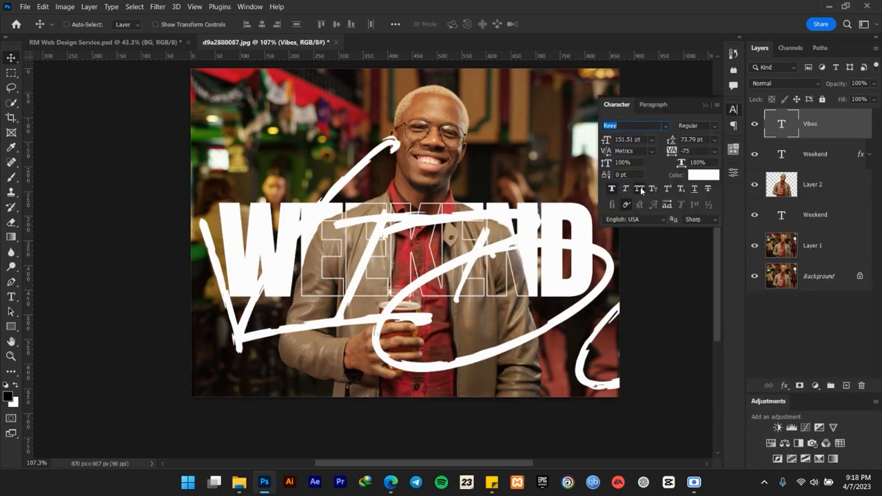
left_click(641, 187)
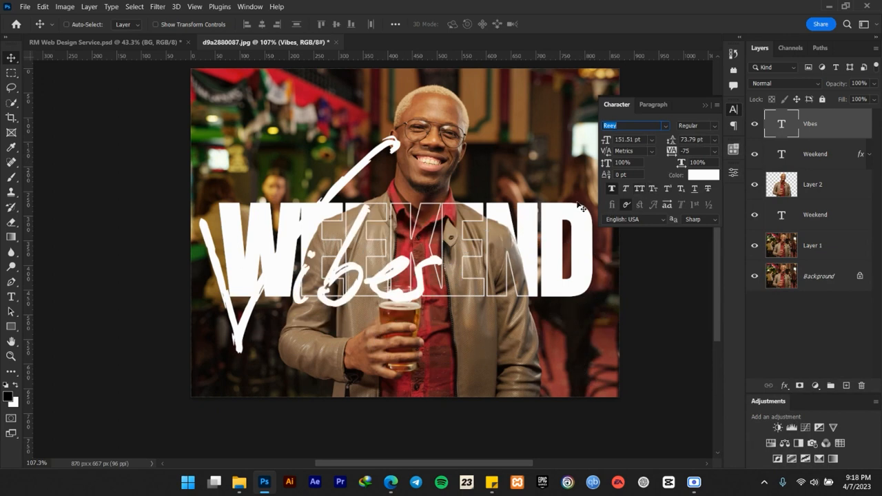
left_click(705, 106)
left_click(733, 109)
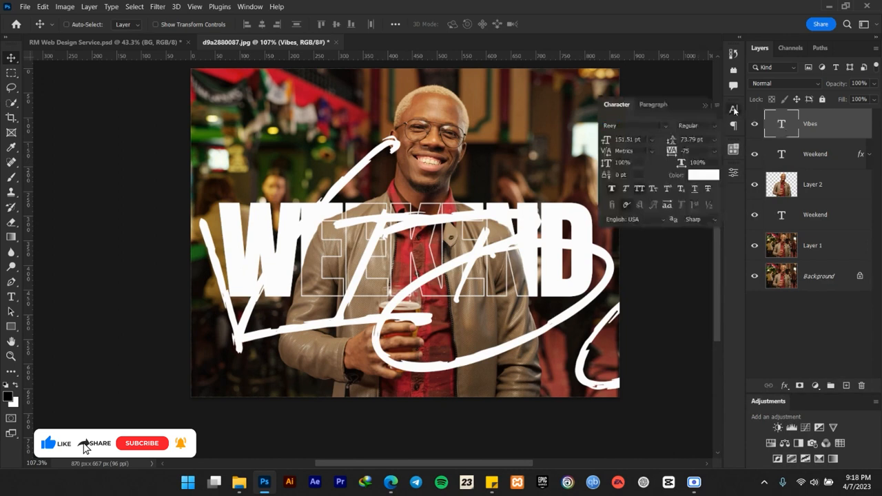
left_click(637, 188)
left_click(610, 188)
left_click(706, 105)
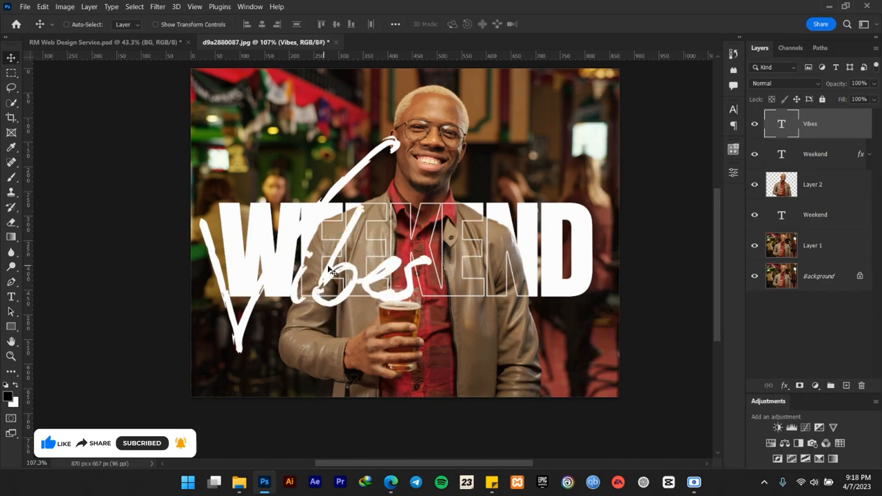
- Move the Vibes text over the man's torso and scale it down with Free Transform to about 75 pt
left_click_drag(335, 274, 445, 294)
scroll(445, 293, "down", 1)
key("ctrl+t")
left_click_drag(533, 167, 483, 219)
left_click(569, 23)
- Position the Vibes text beside the beer glass so its V overlaps the bottom of WEEKEND's last letters
scroll(509, 283, "down", 1)
scroll(509, 283, "up", 6)
left_click_drag(435, 326, 544, 332)
scroll(545, 332, "down", 3)
scroll(546, 334, "up", 2)
scroll(546, 334, "up", 2)
scroll(545, 333, "down", 2)
scroll(544, 332, "up", 2)
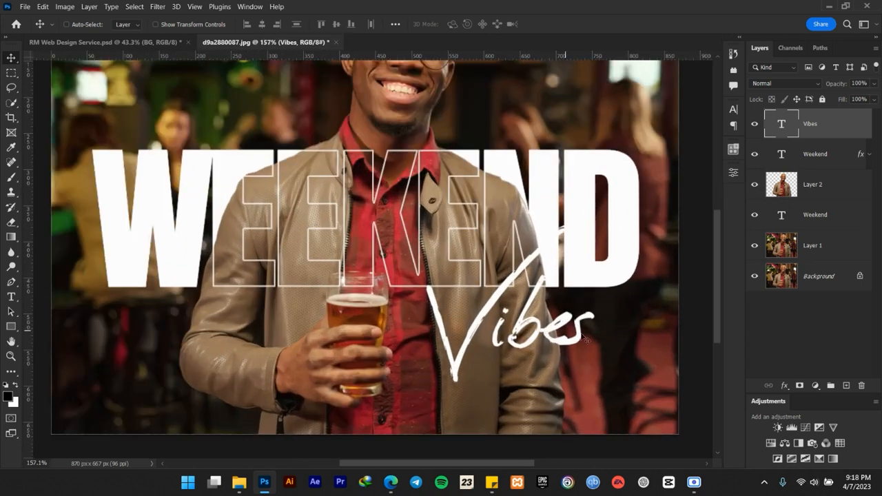
- Set the Vibes text colour to yellow ffde00
left_click(734, 109)
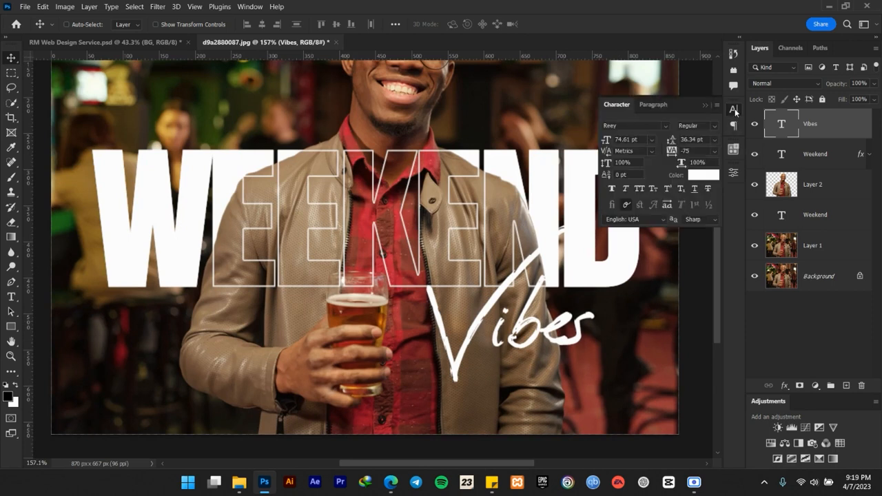
left_click(707, 176)
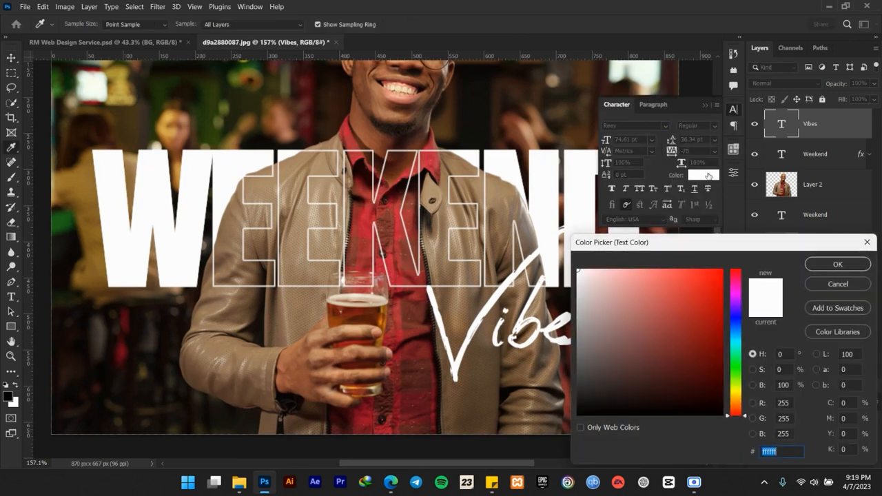
type("ffde")
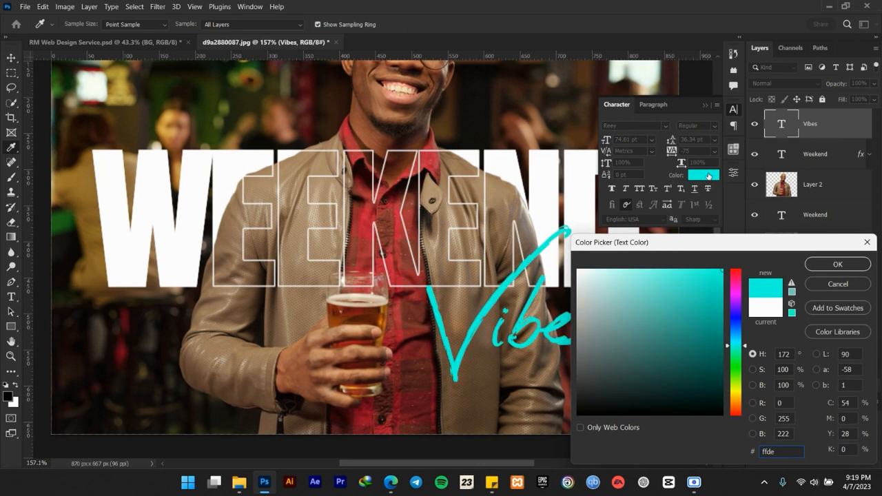
type("00")
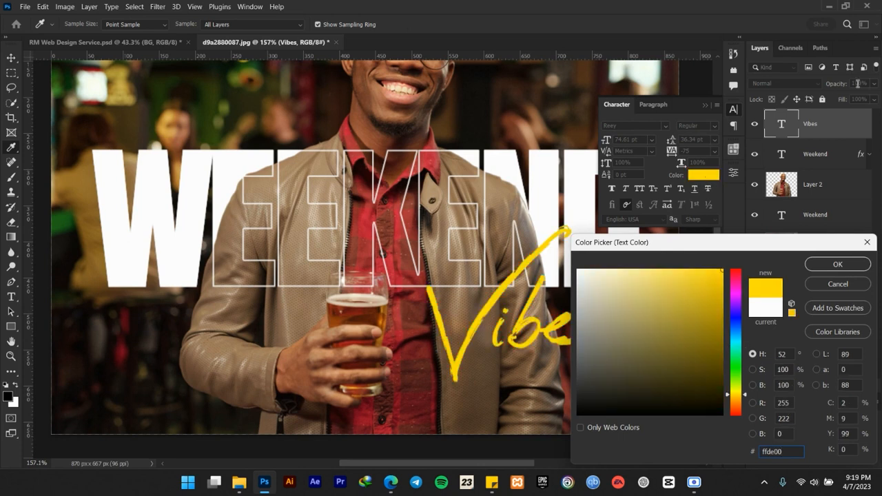
left_click(837, 264)
scroll(486, 271, "down", 5)
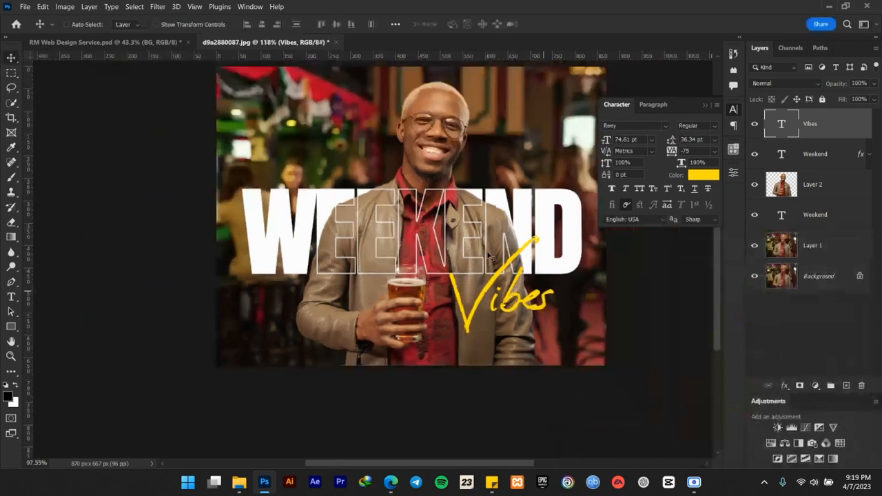
- Enlarge the Vibes text with Free Transform to about 121%, or roughly 90 pt
scroll(486, 271, "up", 2)
scroll(517, 272, "up", 1)
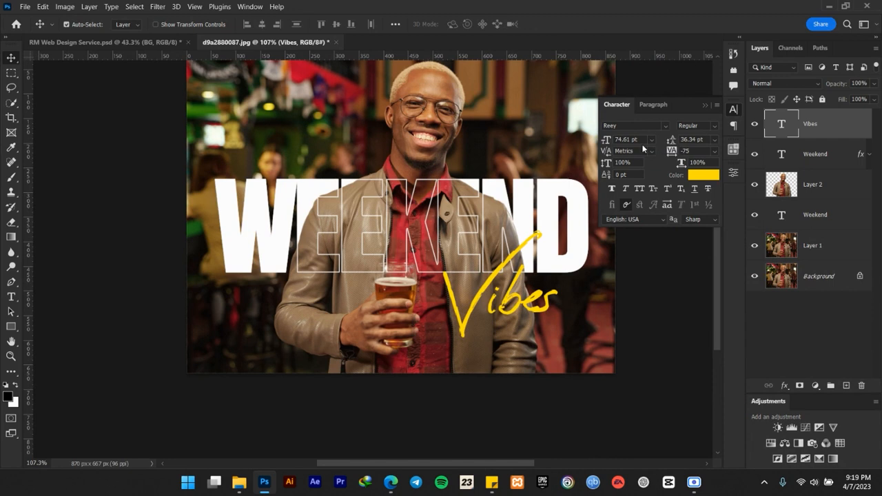
key("ctrl+t")
left_click_drag(557, 317, 569, 317)
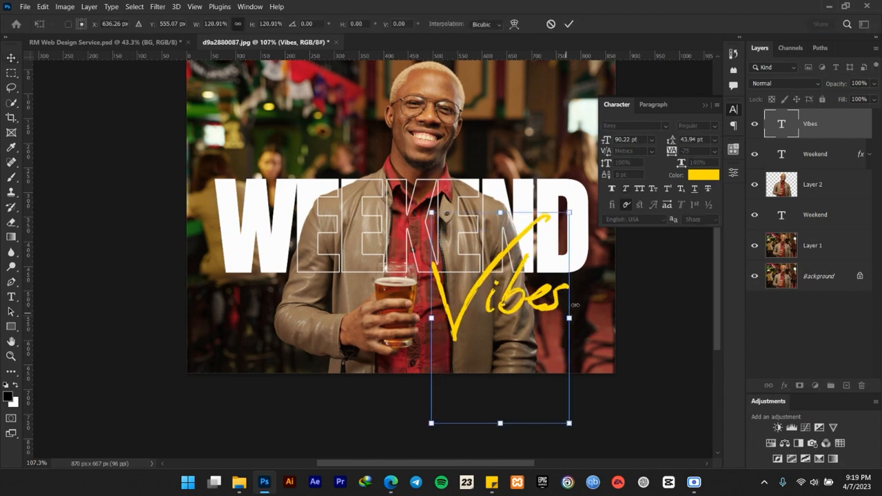
left_click(569, 24)
scroll(370, 257, "up", 2)
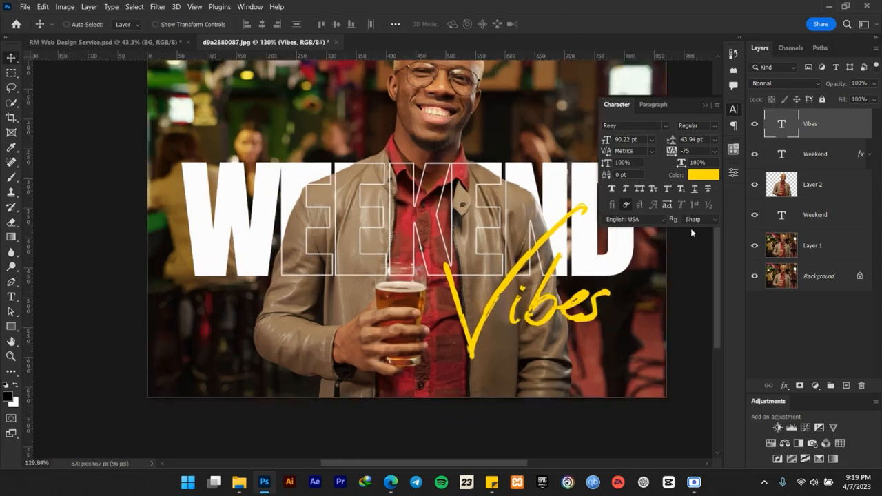
- Set the Vibes font size to 91 pt and collapse the character settings
left_click(641, 137)
type("91")
key("Return")
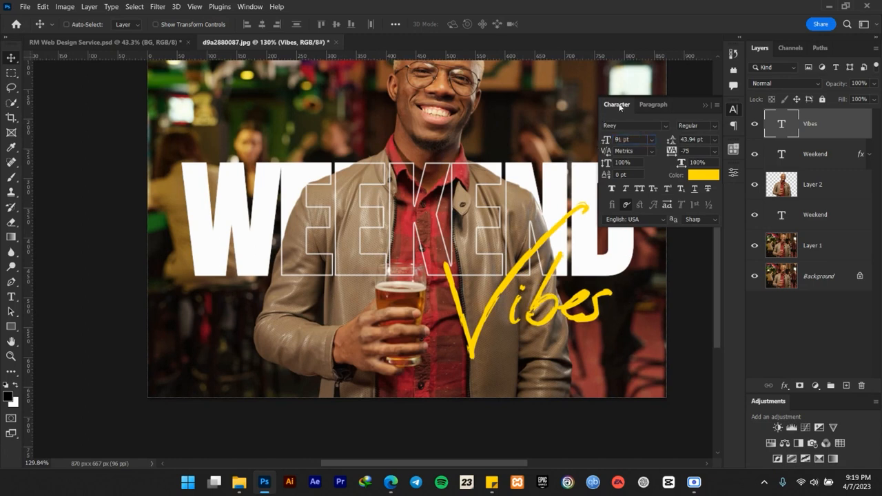
left_click(706, 106)
- Move the Vibes text slightly straight up so it overlaps more of WEEKEND's last letters
scroll(489, 210, "down", 7)
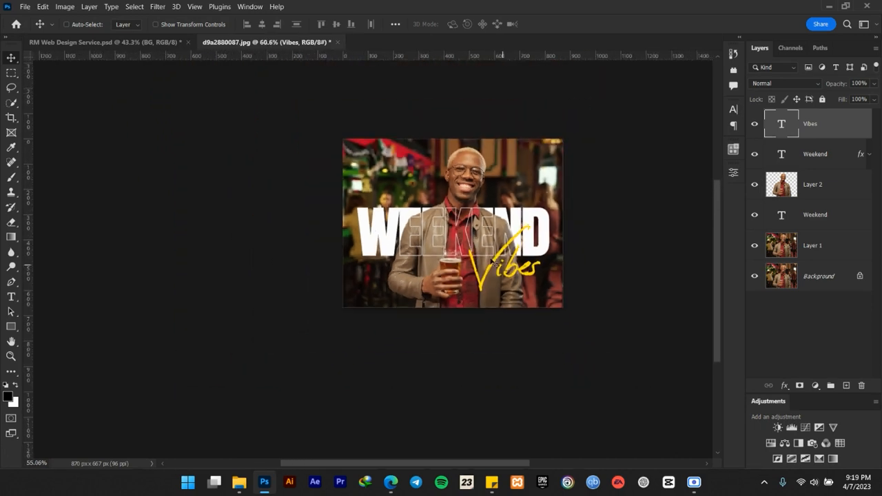
scroll(491, 265, "up", 6)
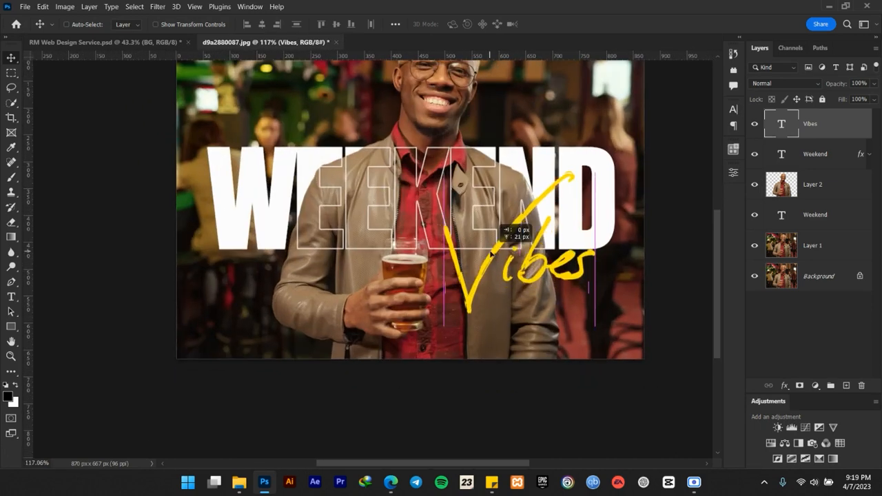
scroll(492, 262, "down", 3)
scroll(492, 256, "down", 2)
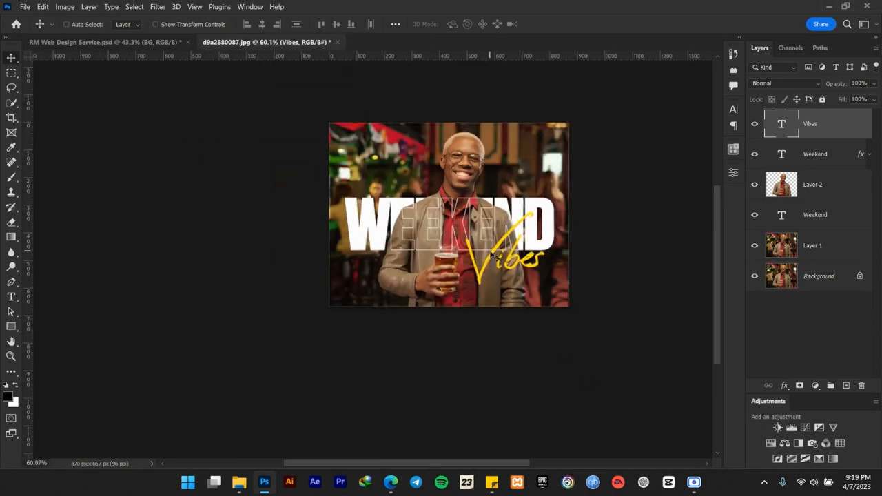
scroll(491, 255, "up", 2)
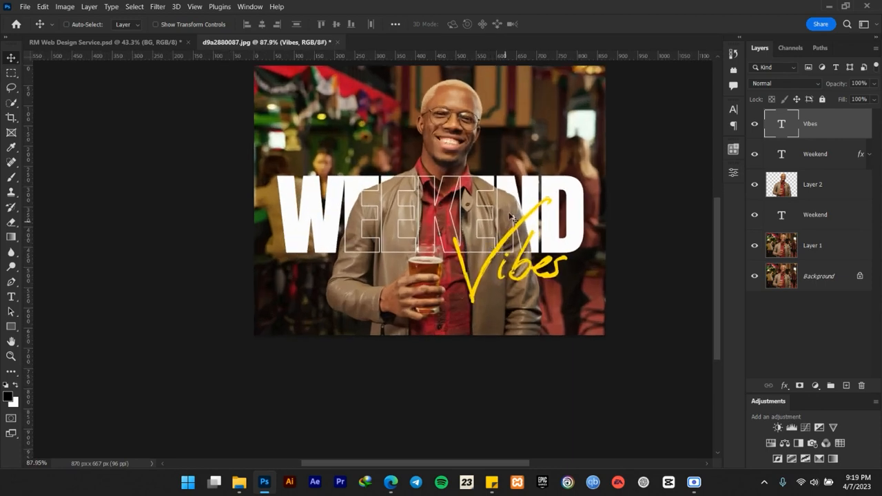
left_click_drag(494, 151, 475, 191)
scroll(476, 204, "up", 2)
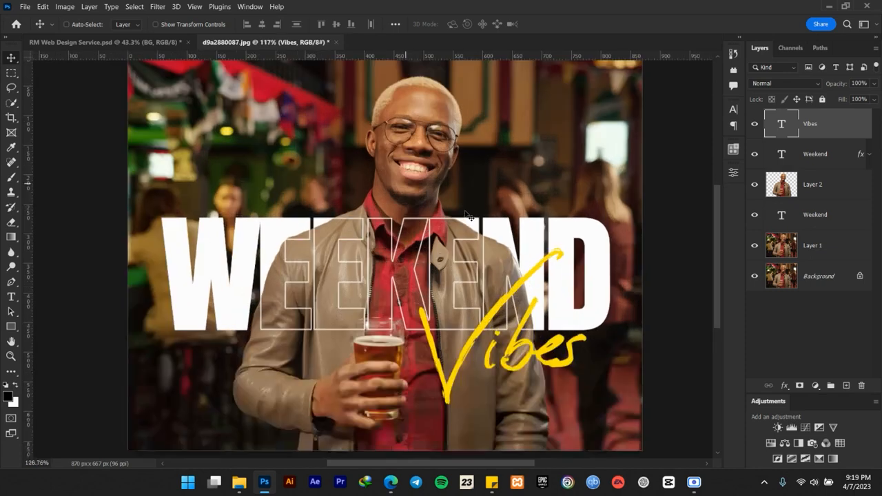
scroll(476, 207, "down", 1)
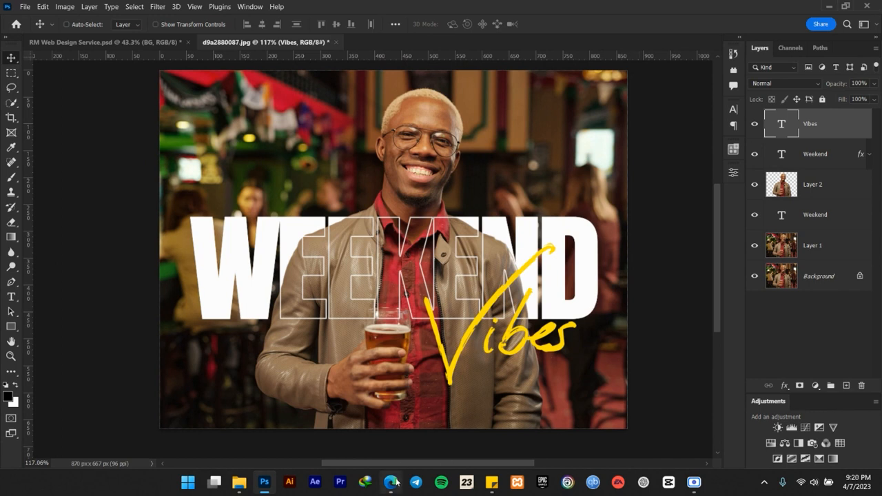
- Place the gold stars image trcpHVxhsN from the New folder onto the photo as a centred top layer
left_click(239, 483)
left_click(474, 252)
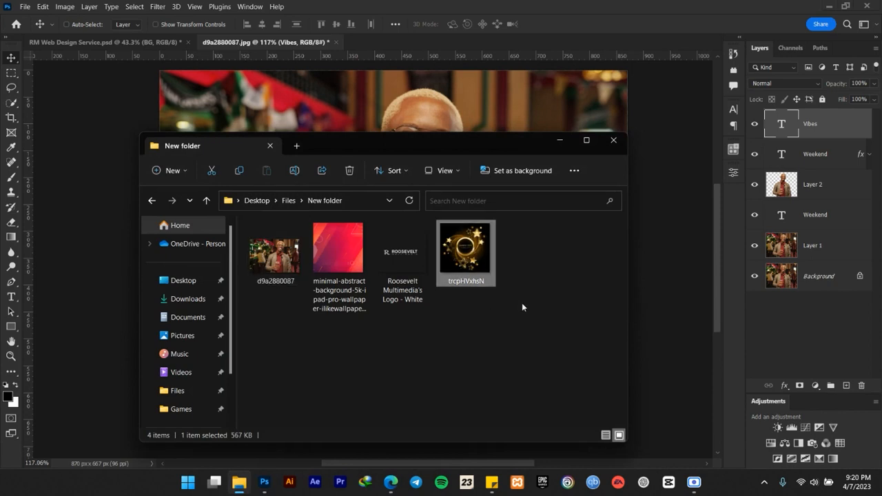
left_click_drag(485, 253, 107, 122)
scroll(458, 231, "up", 2)
mouse_move(471, 227)
left_mouse_down()
mouse_move(456, 211)
mouse_move(460, 218)
left_mouse_up()
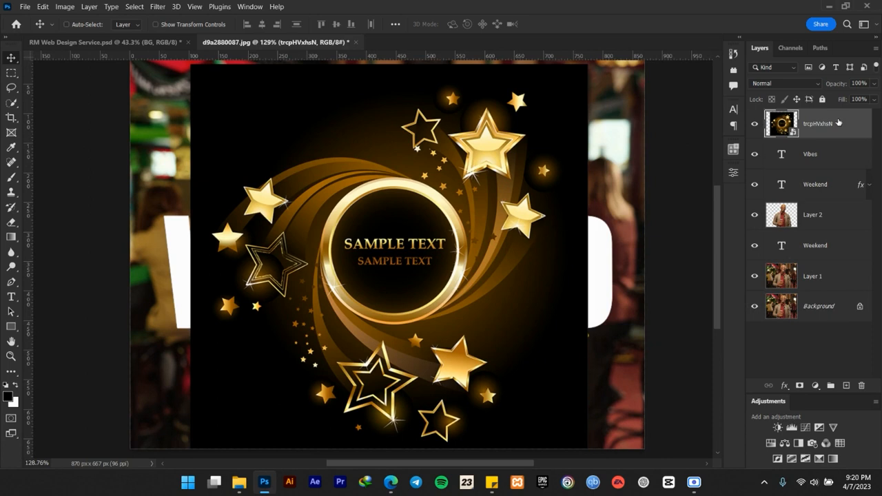
scroll(464, 224, "down", 1)
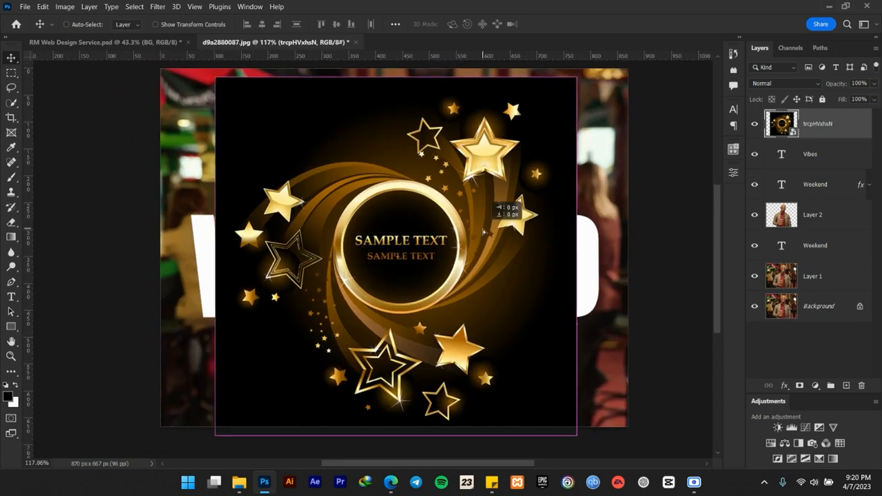
- Set the gold stars layer's blend mode to Screen and move it between the solid Weekend text layer and Layer 1
left_click(777, 84)
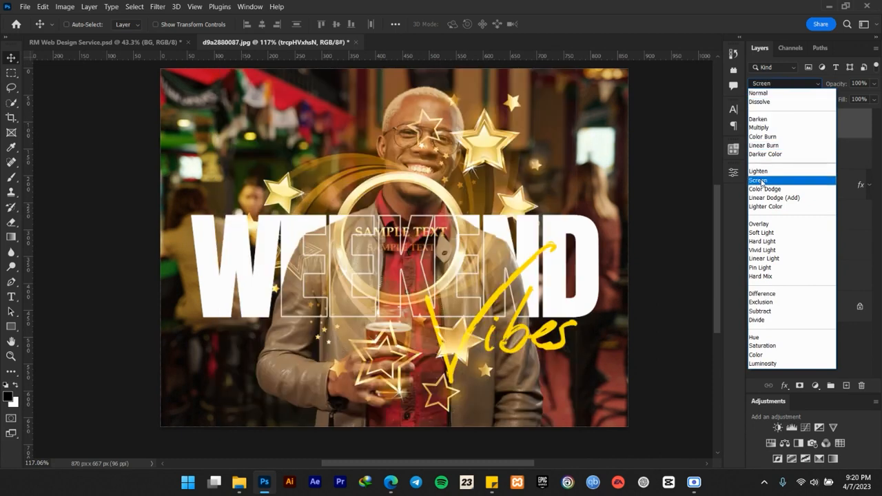
left_click(761, 181)
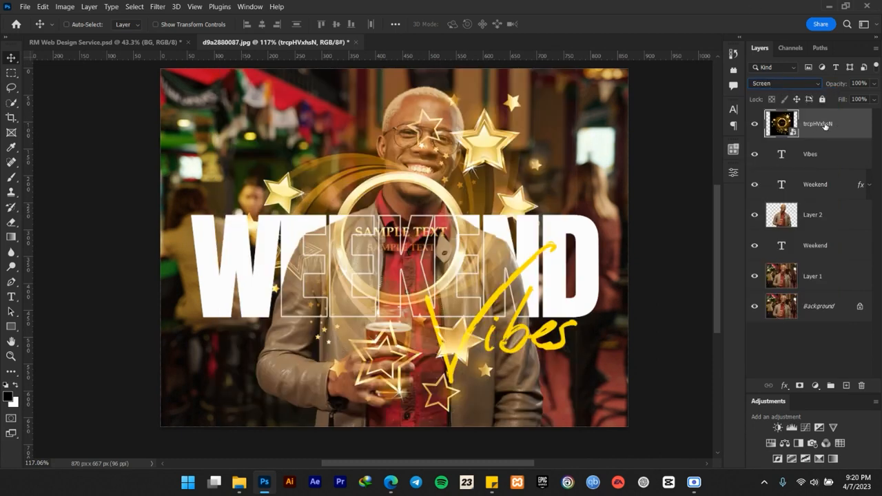
scroll(442, 228, "down", 3)
scroll(442, 228, "up", 3)
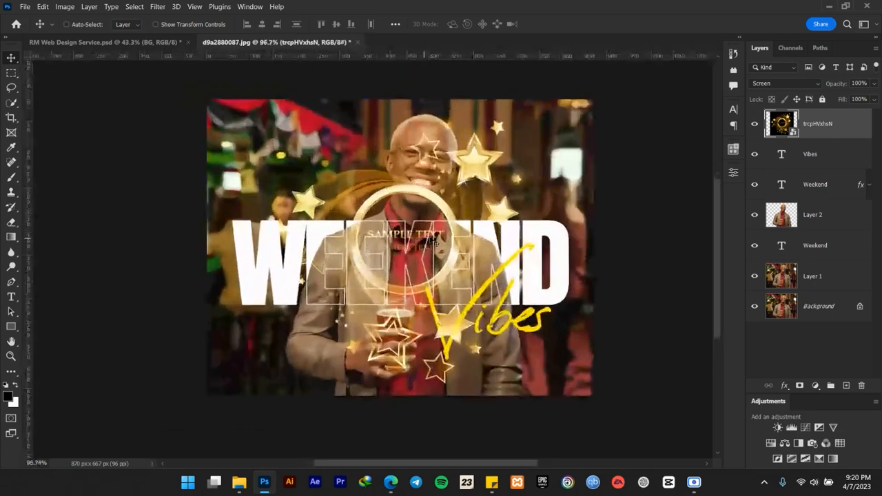
scroll(442, 228, "up", 1)
left_click_drag(820, 128, 821, 263)
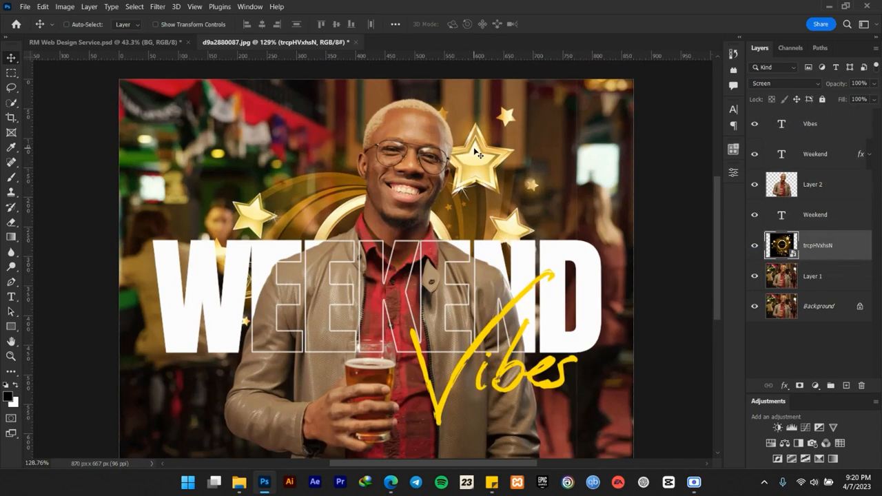
- Shift the gold stars graphic to the right so its large star clears the man's head
left_click_drag(472, 146, 495, 147)
scroll(495, 148, "down", 3)
scroll(489, 162, "up", 3)
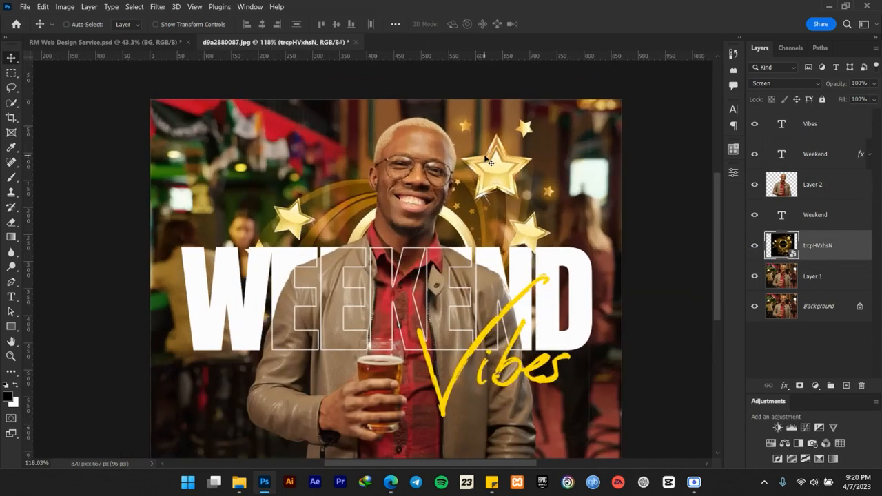
scroll(461, 176, "down", 1)
- Scale the gold stars graphic to about 65% with Free Transform and position it behind the man's head
key("ctrl+t")
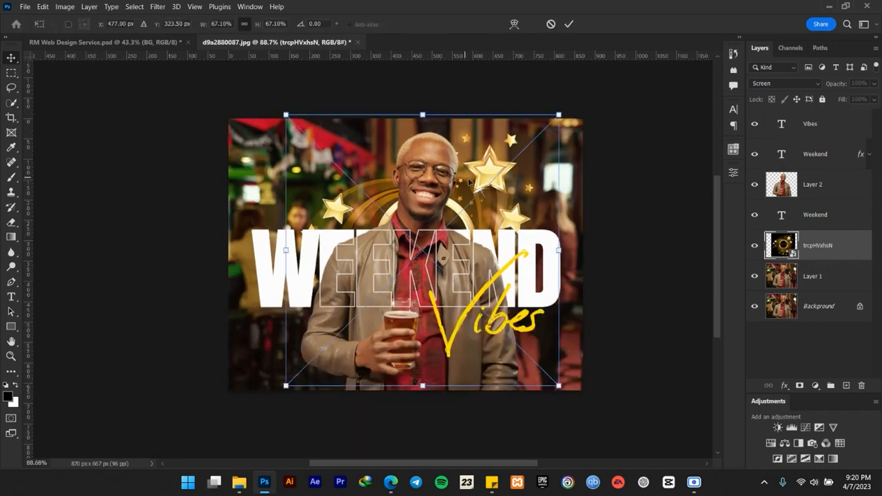
left_click_drag(558, 115, 547, 125)
scroll(488, 175, "up", 1)
scroll(488, 176, "up", 1)
left_click_drag(488, 176, 492, 166)
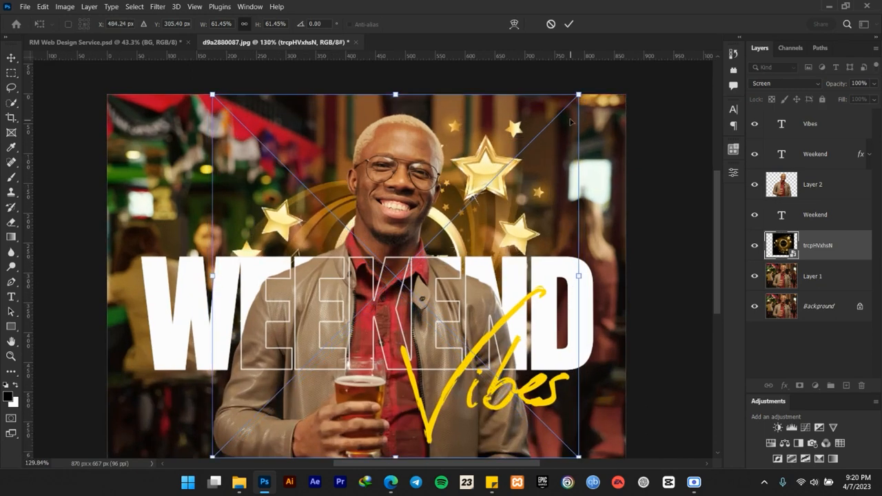
left_click_drag(585, 91, 593, 86)
left_click_drag(531, 139, 560, 128)
scroll(543, 144, "down", 5)
mouse_move(522, 171)
left_mouse_down()
mouse_move(525, 180)
mouse_move(528, 160)
left_mouse_up()
scroll(525, 175, "up", 4)
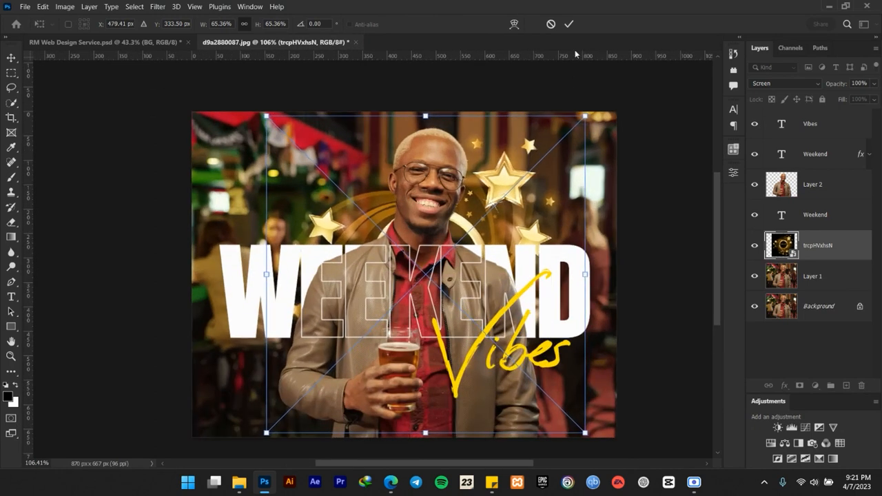
left_click(570, 24)
- Add a layer mask to the gold stars layer and paint black with a soft 175 px brush to hide the graphic left of the man
scroll(503, 190, "down", 1)
scroll(501, 192, "up", 3)
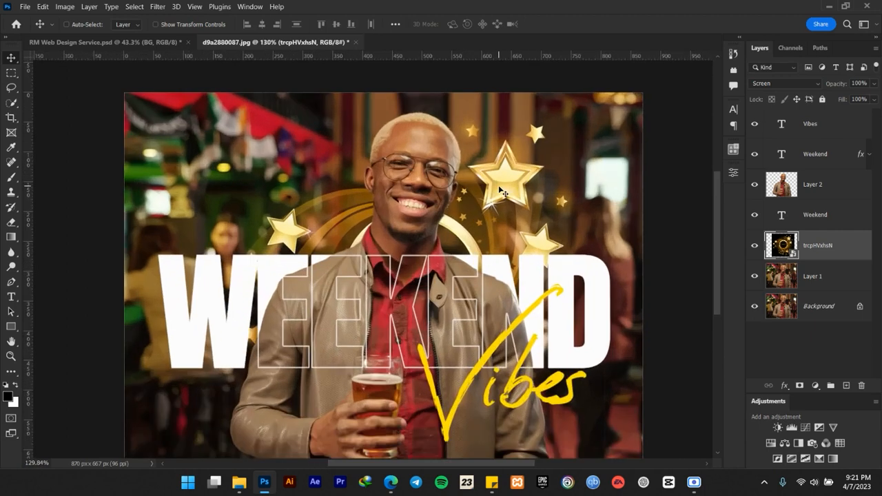
scroll(474, 222, "up", 1)
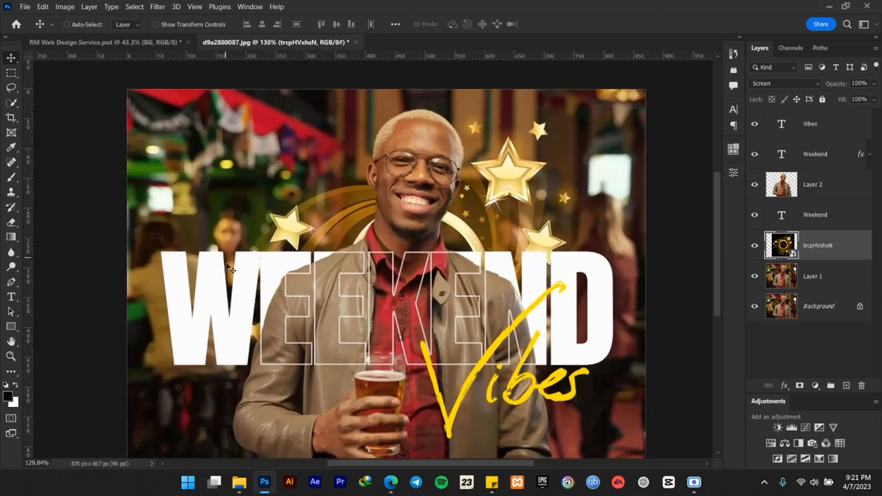
left_click(799, 387)
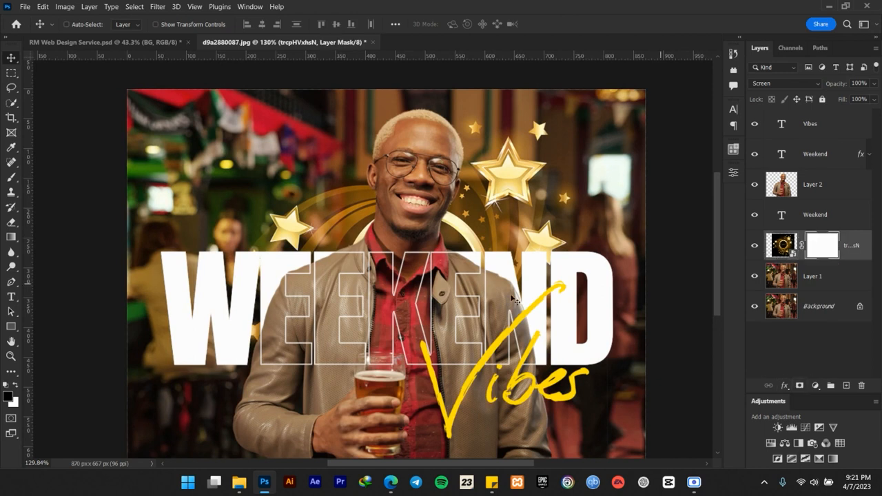
left_click(11, 178)
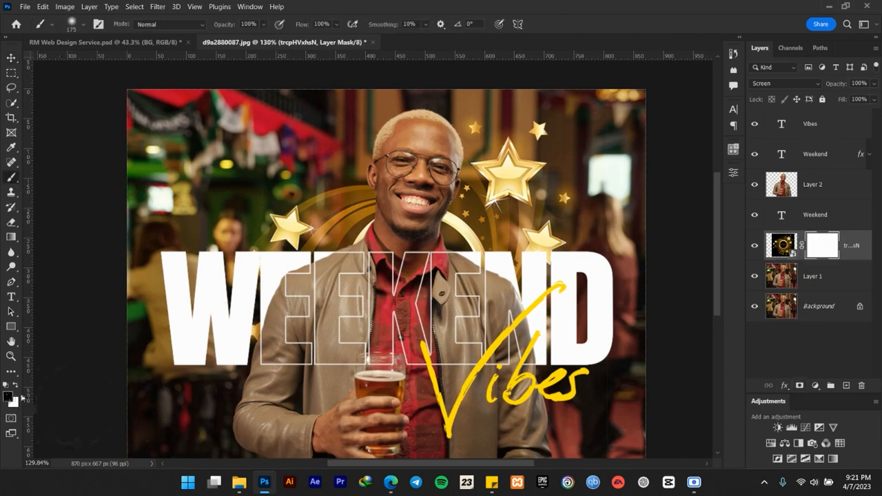
mouse_move(251, 202)
left_mouse_down()
mouse_move(228, 274)
mouse_move(298, 205)
mouse_move(305, 246)
mouse_move(320, 242)
mouse_move(351, 206)
left_mouse_up()
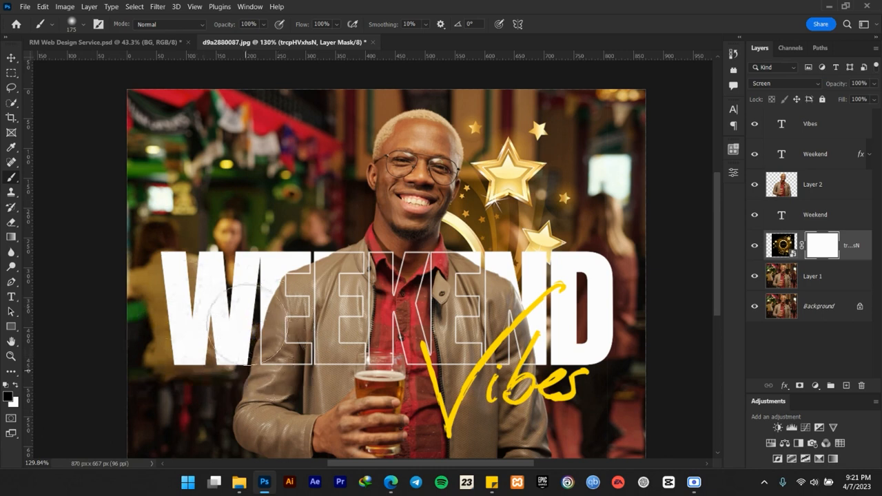
scroll(245, 325, "down", 2)
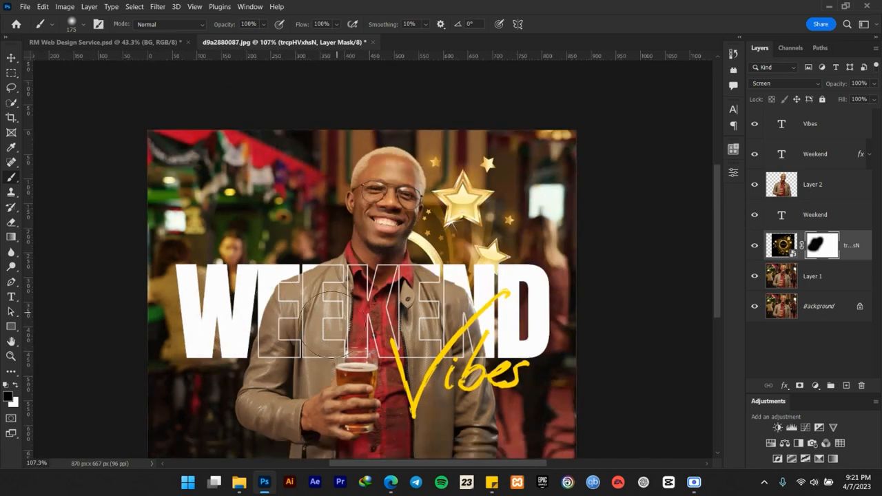
scroll(316, 272, "down", 2)
scroll(312, 271, "up", 3)
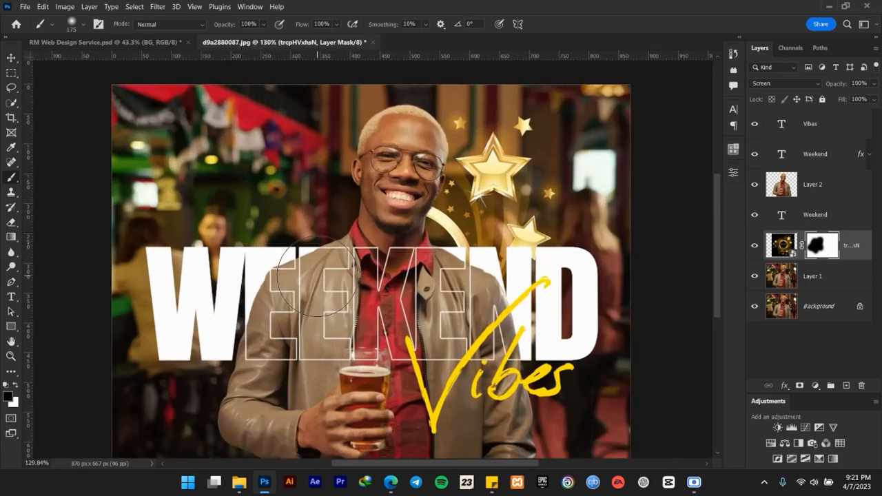
left_click(12, 58)
- Add a Color Lookup adjustment above the Vibes layer using the 3D LUT Fuji ETERNA 250D Kodak 2395 (by Adobe).cube
scroll(424, 268, "down", 2)
scroll(470, 217, "up", 1)
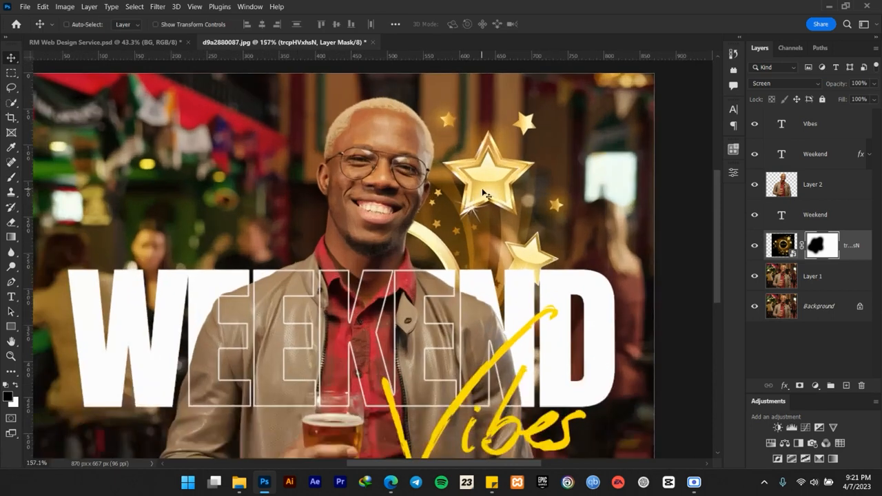
scroll(458, 226, "up", 1)
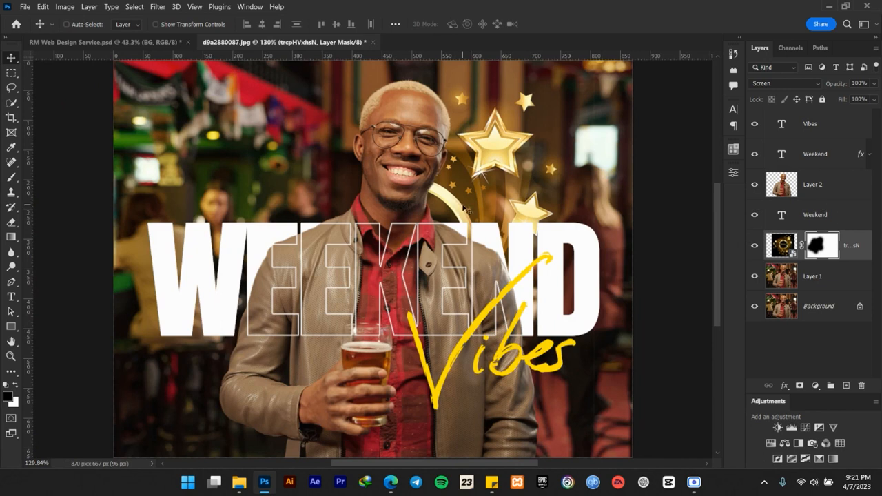
scroll(435, 178, "down", 1)
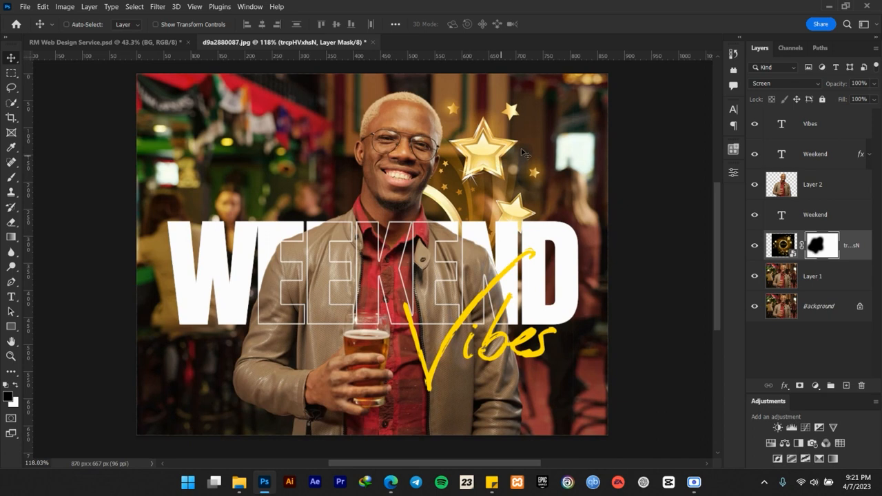
left_click(831, 126)
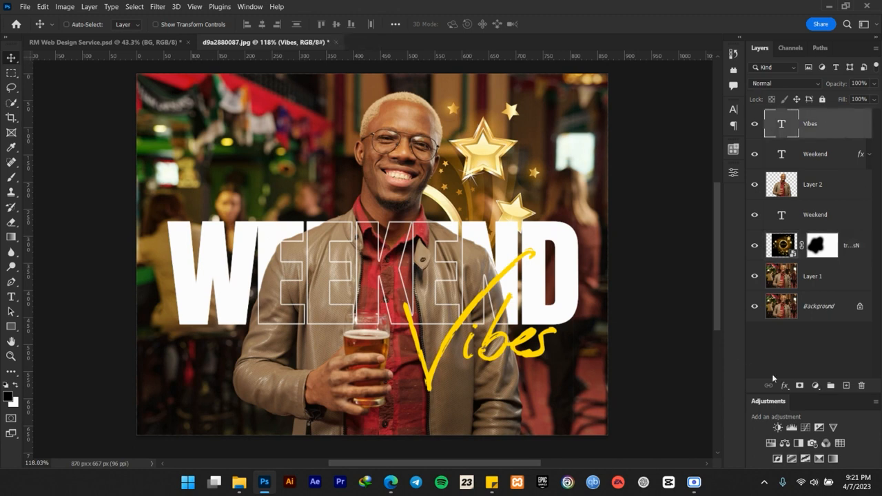
left_click(840, 444)
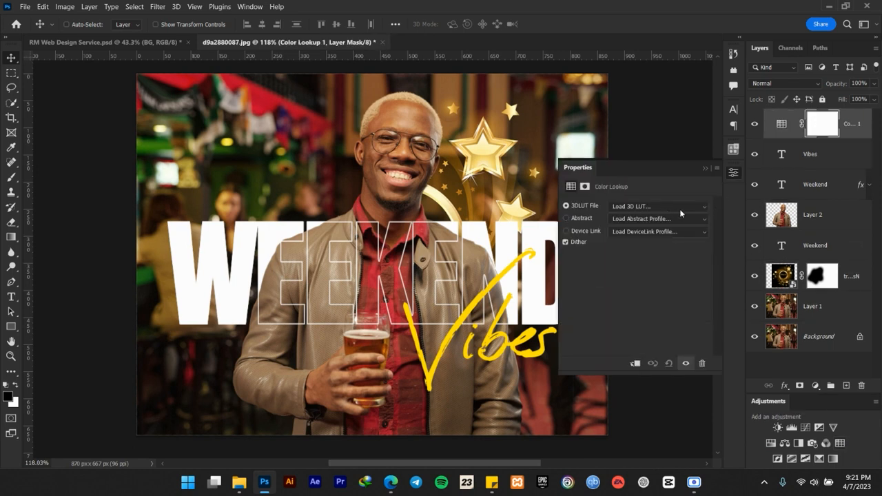
left_click(676, 207)
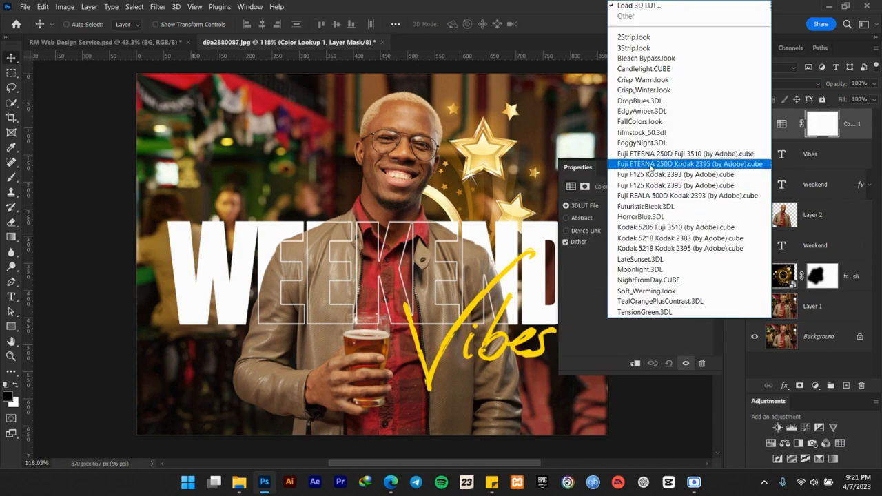
left_click(653, 164)
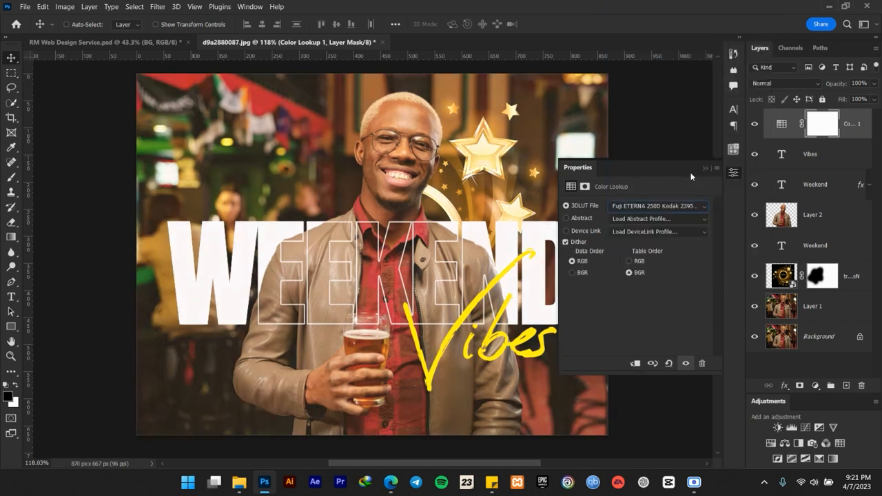
- Examine the colour-graded composition up close and as a whole, checking the man, the lettering and the stars
left_click(708, 168)
scroll(532, 181, "down", 3)
scroll(530, 182, "up", 2)
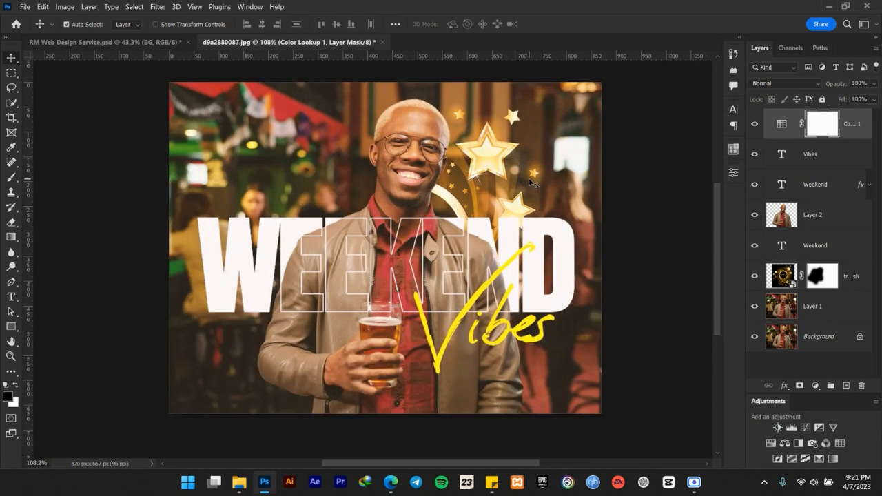
scroll(533, 183, "up", 1)
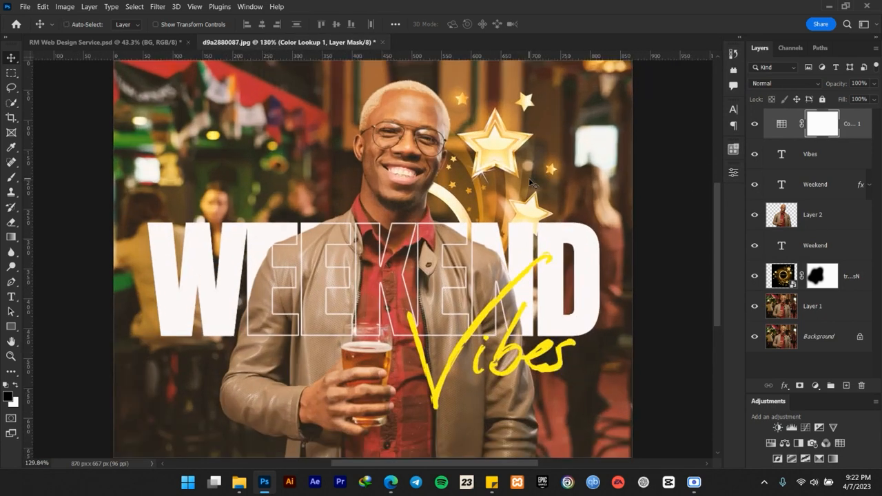
scroll(455, 156, "down", 3)
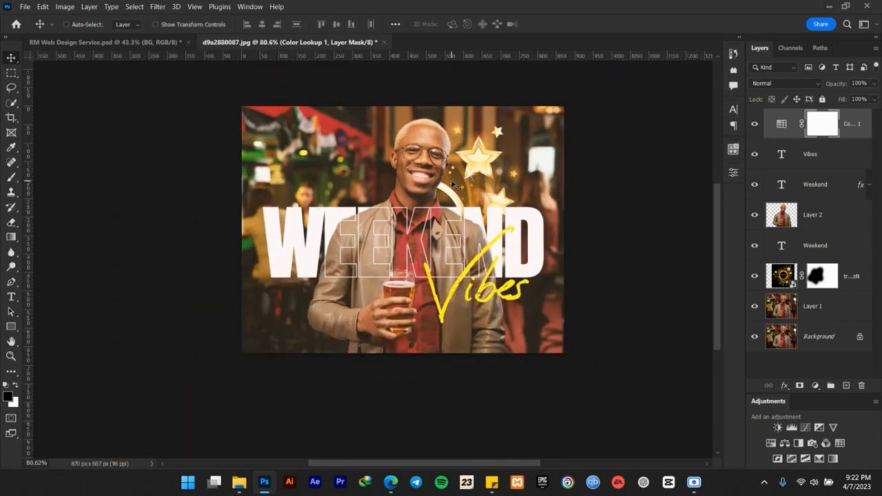
scroll(434, 204, "up", 2)
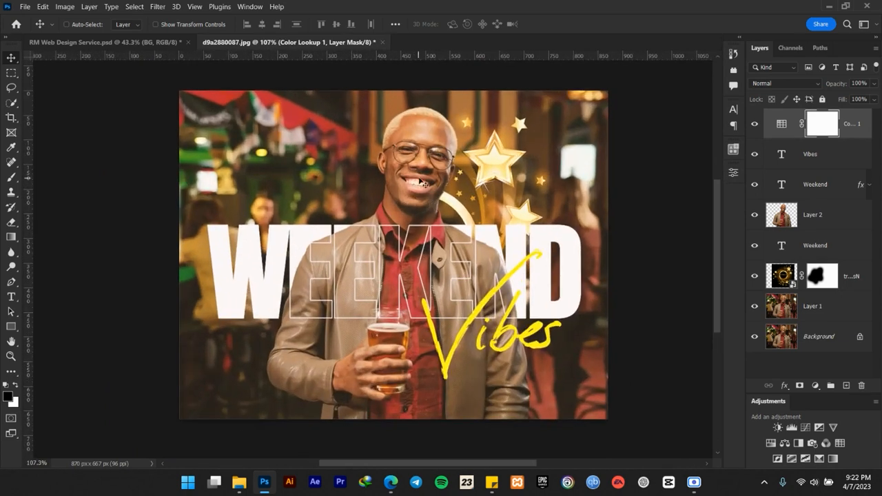
scroll(401, 209, "down", 2)
scroll(397, 218, "up", 1)
scroll(397, 218, "up", 1)
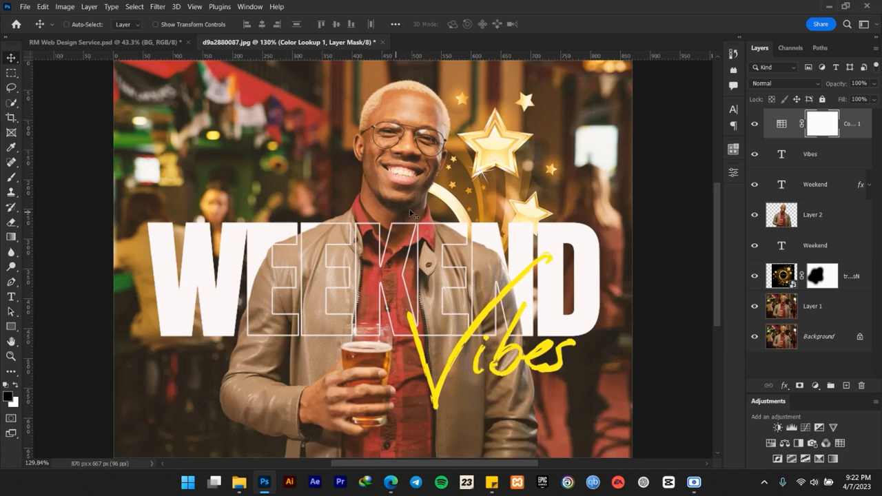
left_click(782, 125)
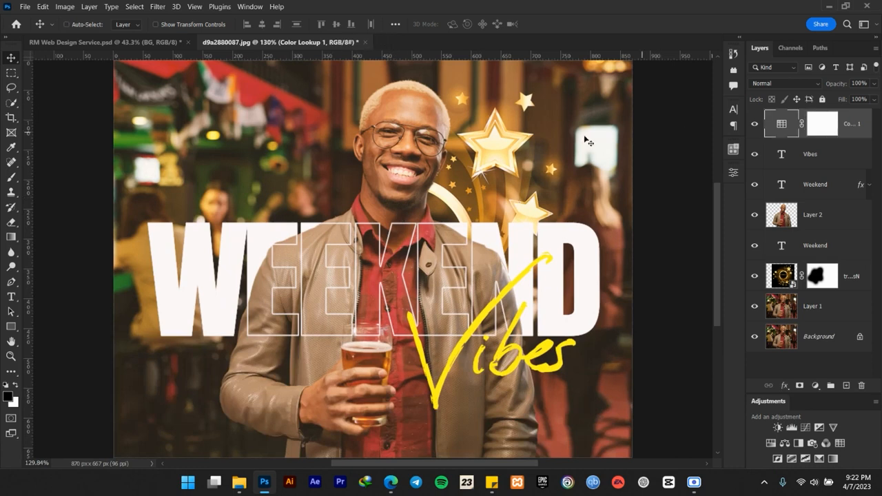
scroll(419, 156, "down", 3)
scroll(398, 115, "up", 1)
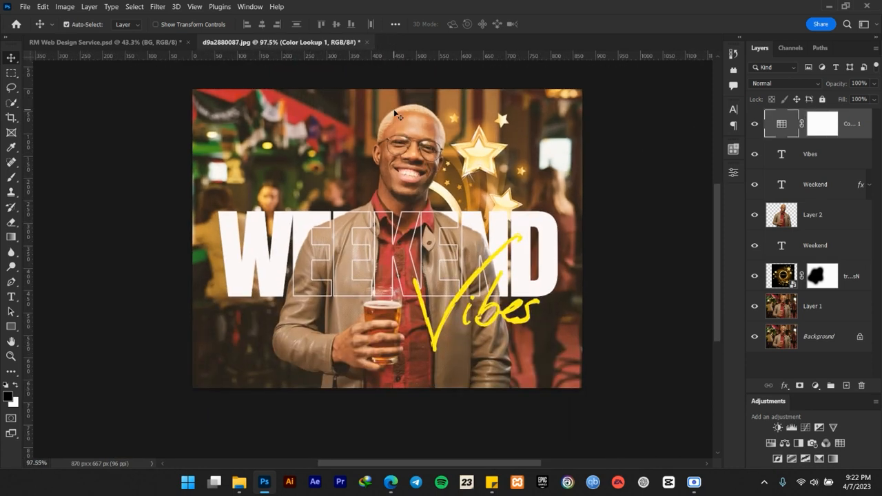
scroll(398, 115, "up", 1)
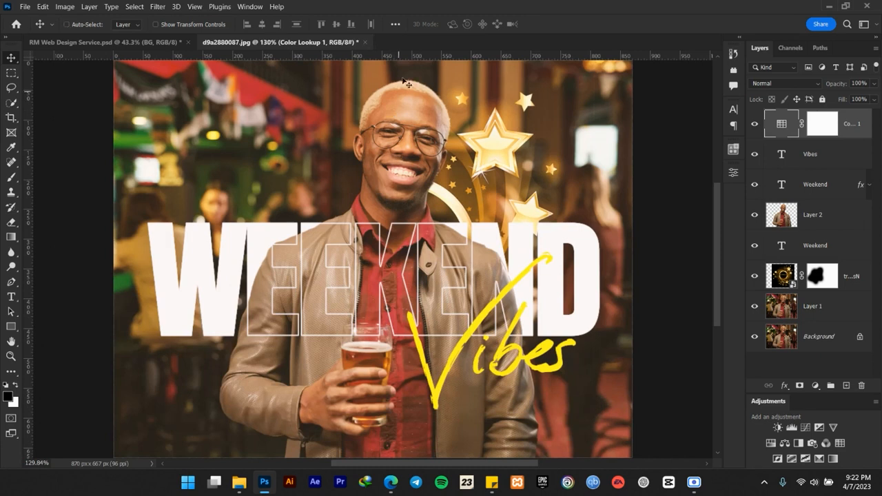
scroll(409, 107, "down", 3)
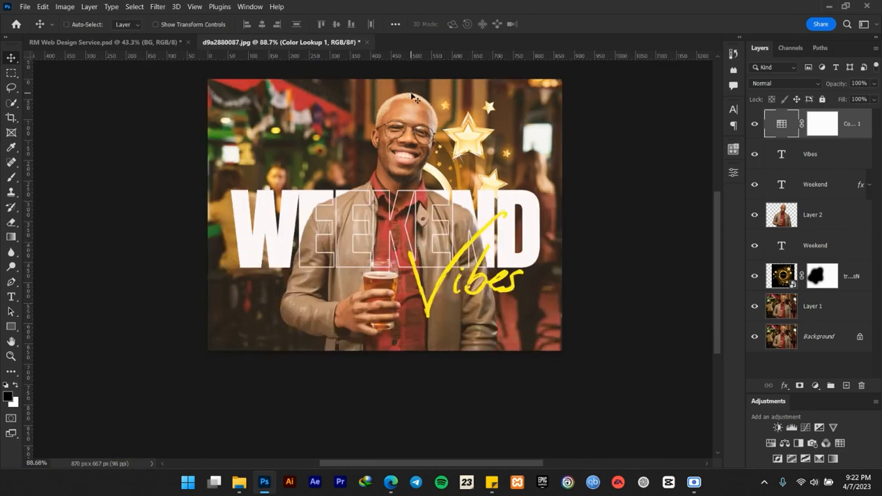
scroll(416, 99, "up", 1)
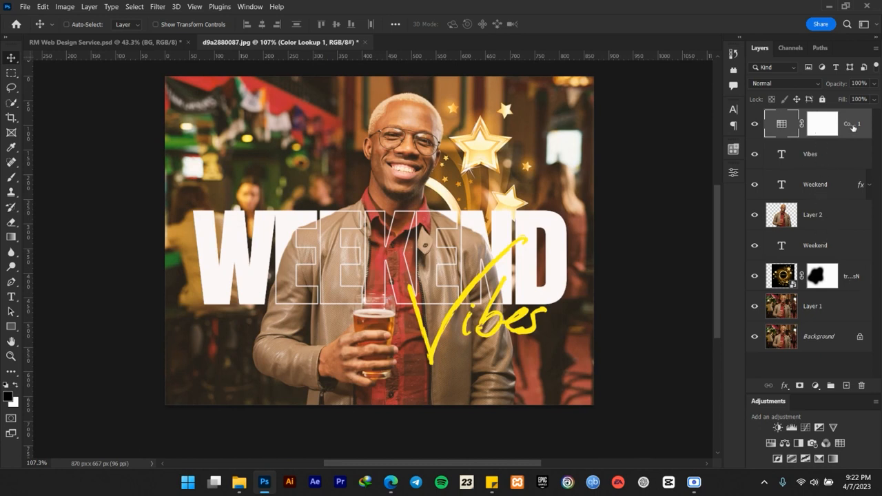
- Lower the Color Lookup adjustment layer's opacity to 97%
left_click_drag(837, 84, 834, 84)
left_click(863, 83)
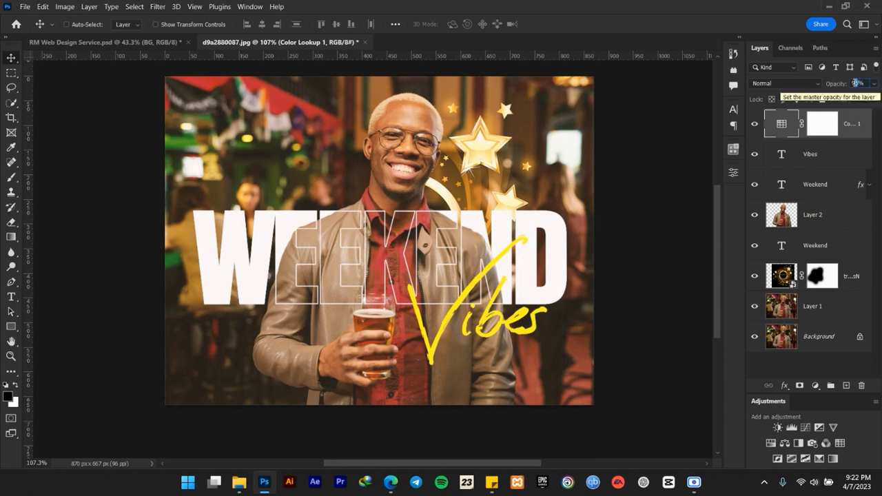
type("7")
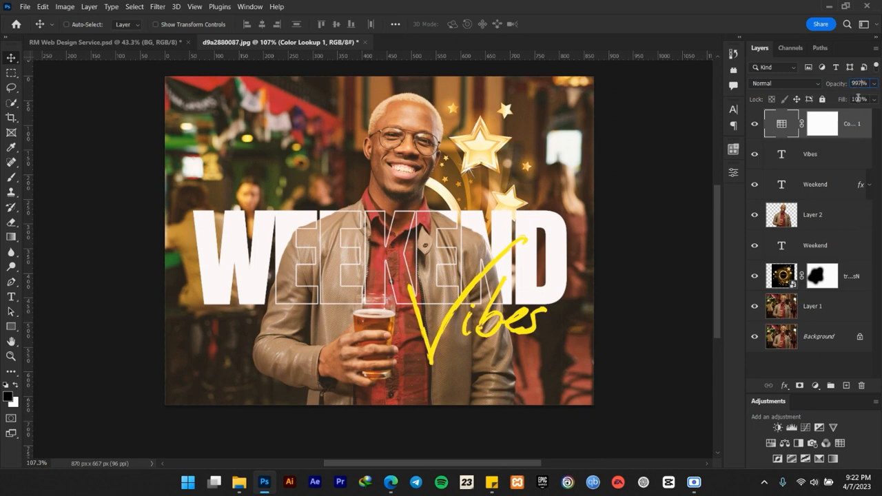
key("BackSpace")
type("7")
scroll(562, 212, "down", 5)
scroll(525, 224, "up", 7)
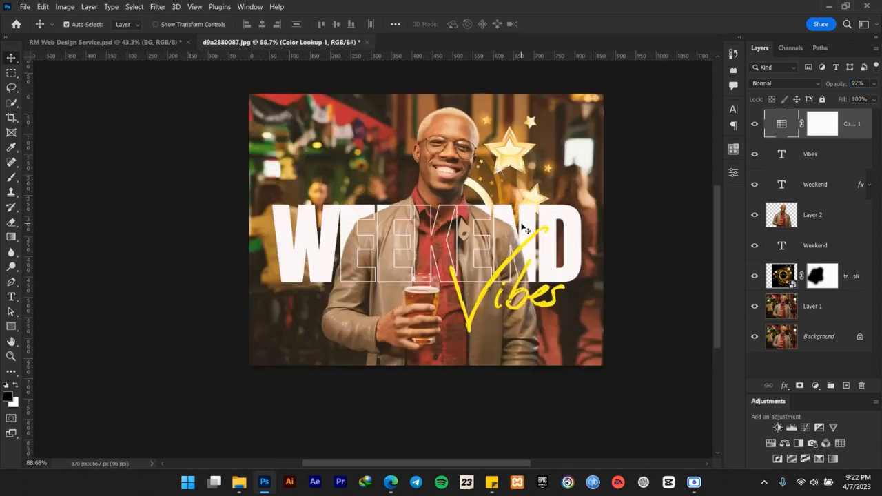
key("ctrl+shift+s")
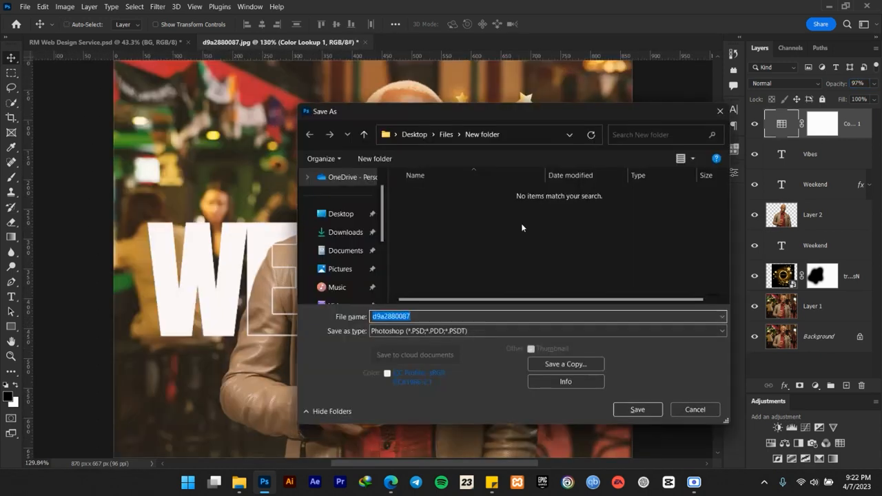
left_click(705, 412)
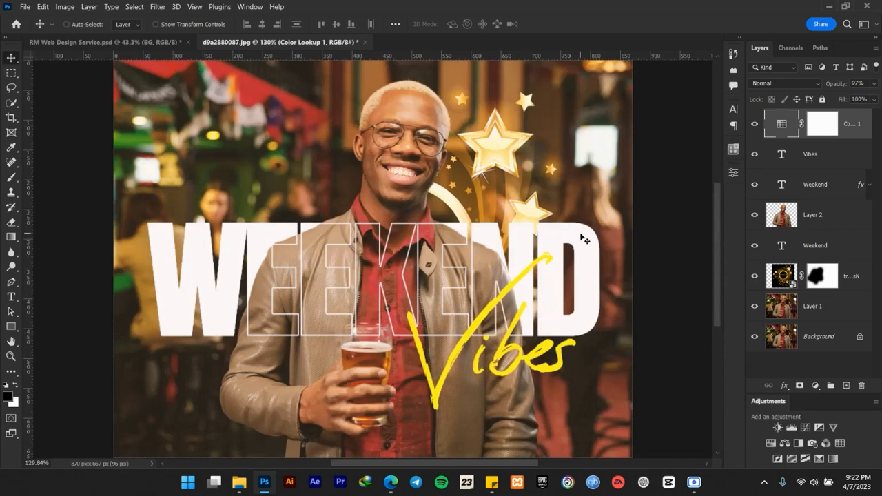
scroll(585, 239, "down", 1)
scroll(584, 239, "down", 1)
scroll(586, 234, "up", 2)
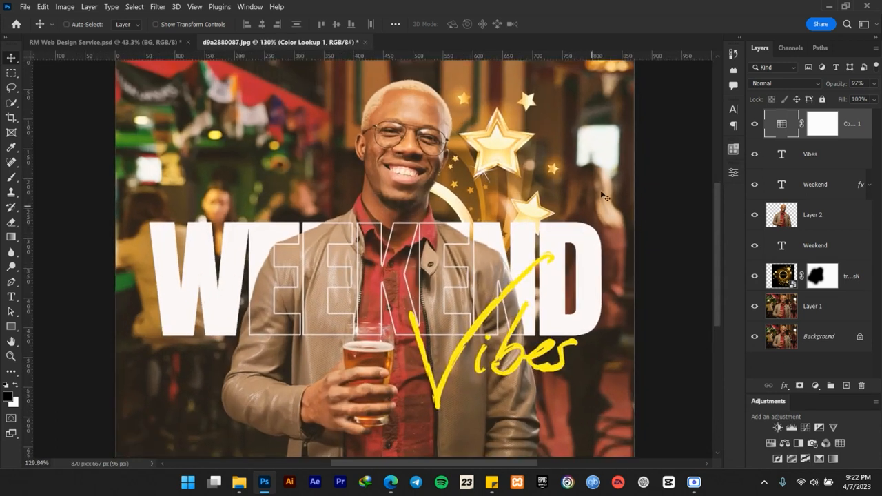
scroll(556, 166, "down", 2)
scroll(556, 167, "up", 1)
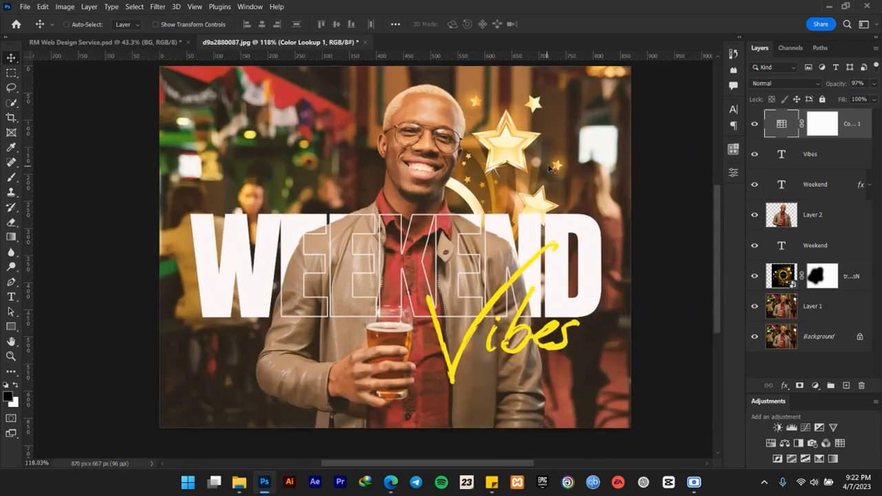
left_click_drag(571, 150, 553, 155)
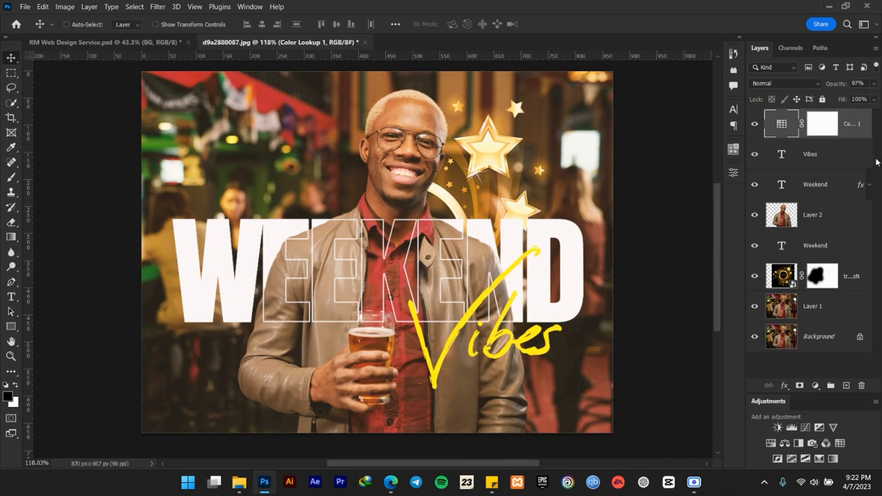
- Group all layers from the Color Lookup adjustment down to Layer 1 and name the group BG
left_click(832, 313, "shift")
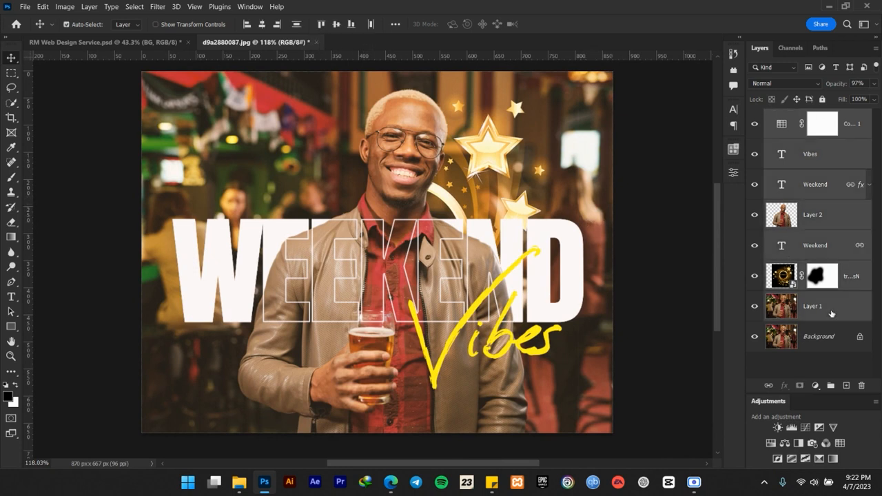
key("ctrl+g")
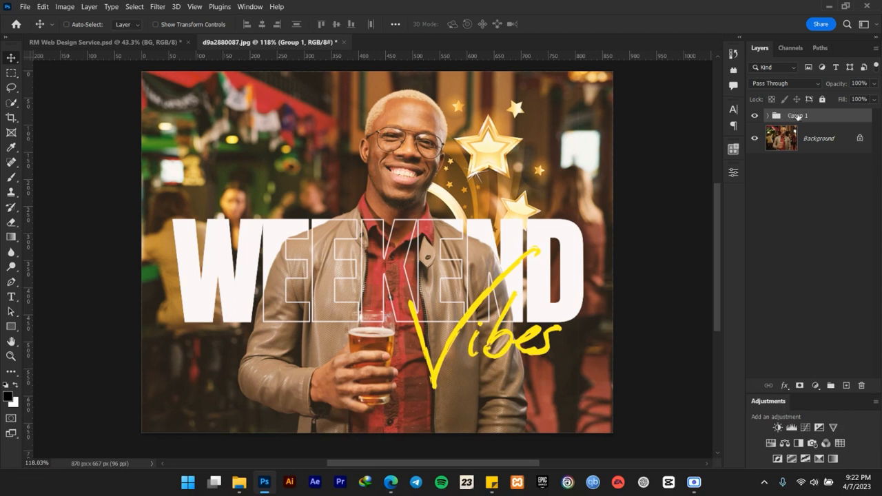
double_click(798, 116)
type("BG")
key("Return")
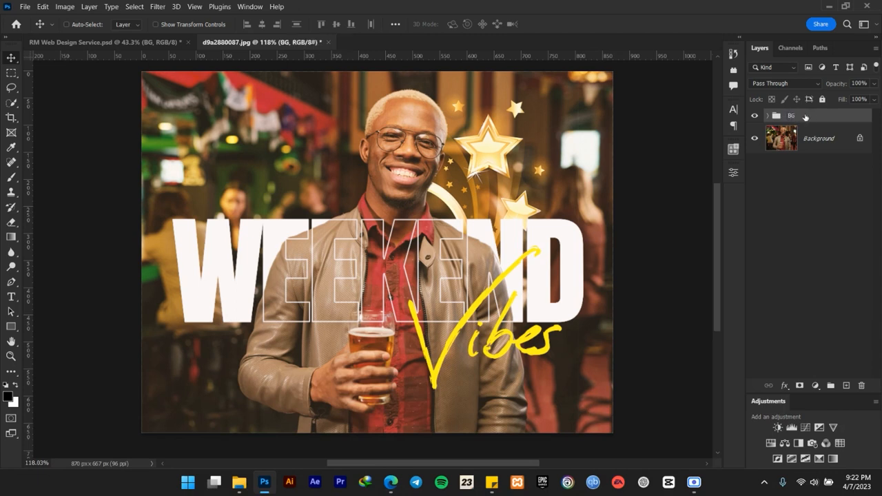
- Stamp all visible layers into a new layer above the BG group and convert it to a smart object
scroll(512, 160, "down", 3)
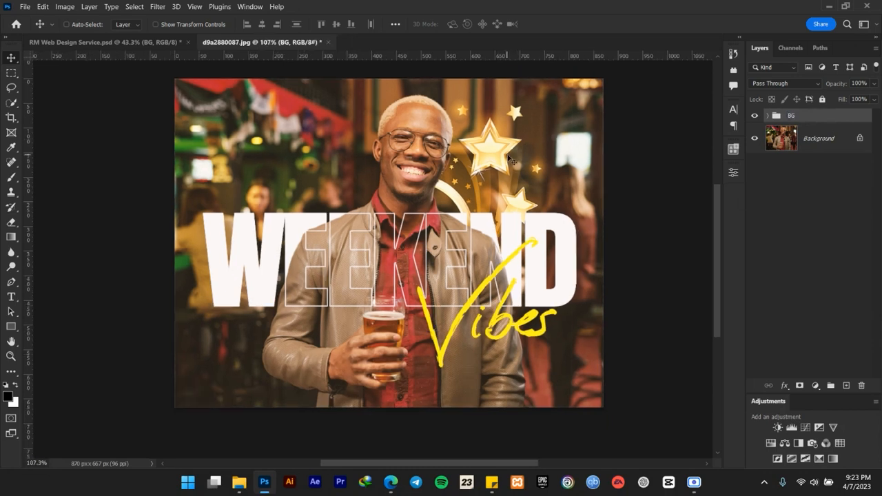
left_click_drag(486, 183, 490, 177)
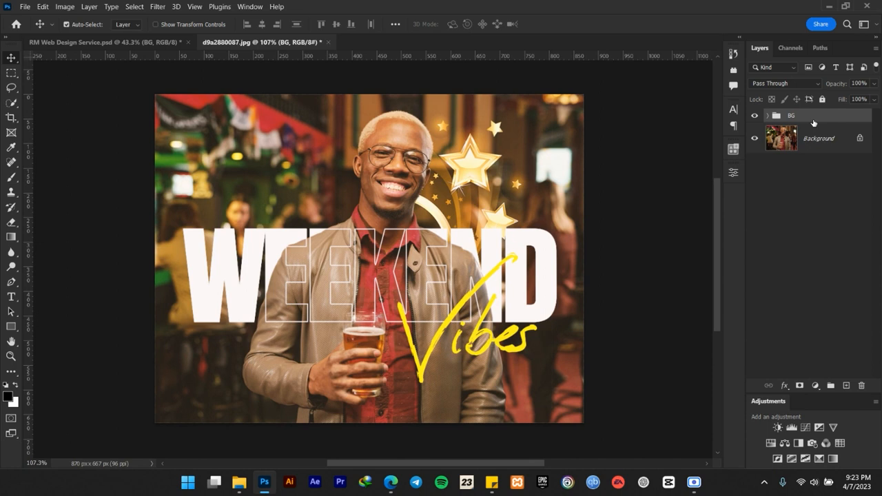
key("ctrl+shift+alt+e")
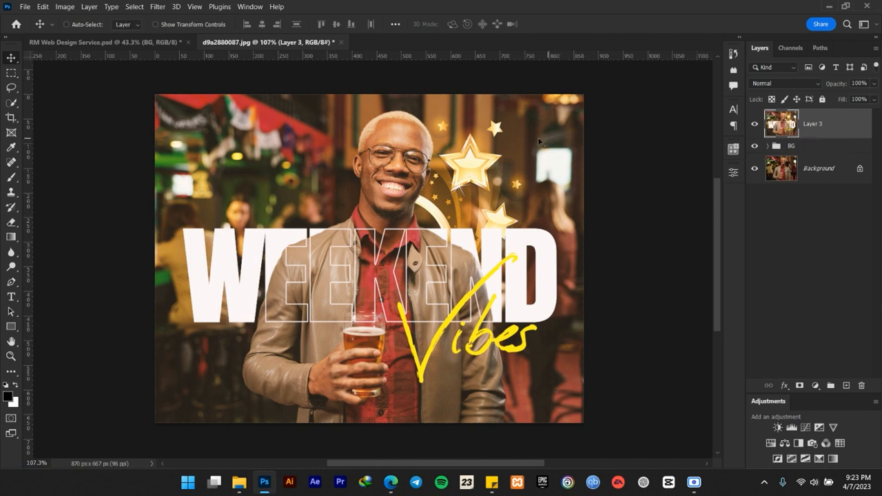
scroll(482, 157, "up", 1)
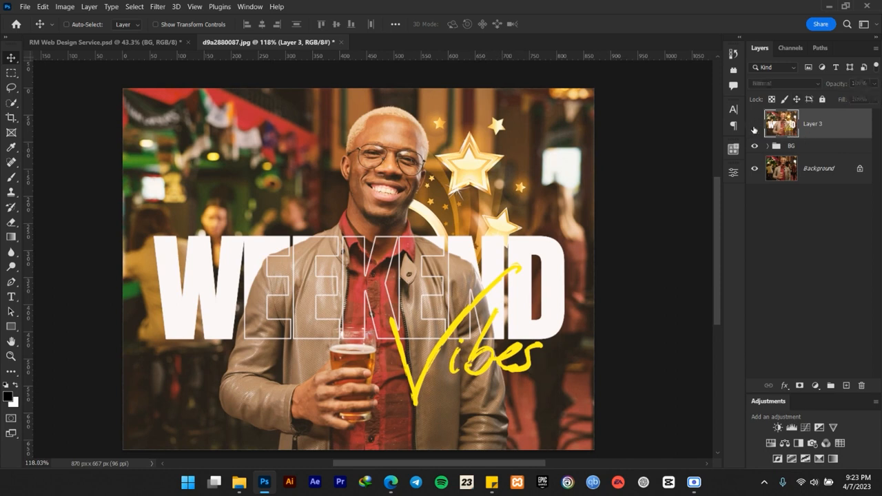
left_click(755, 125)
right_click(822, 127)
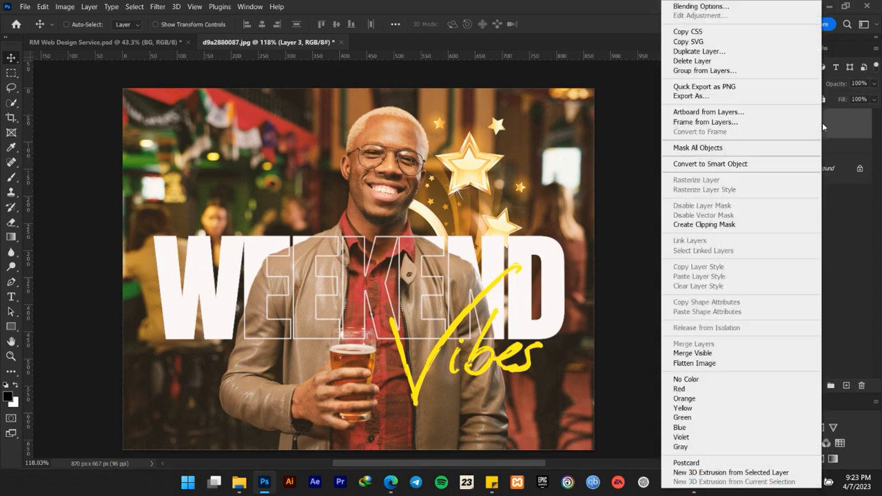
left_click(750, 163)
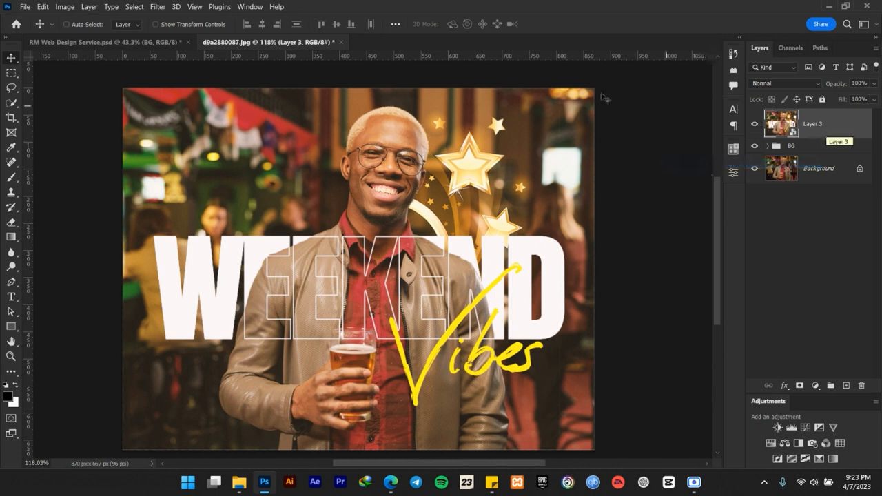
- Open the Camera Raw Filter on the stamped smart object and apply the Auto tone settings
left_click(158, 7)
left_click(197, 86)
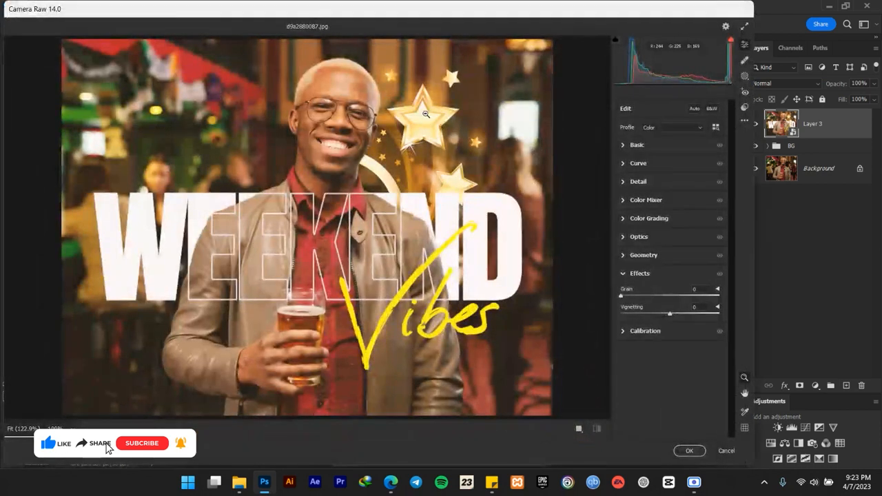
left_click(695, 109)
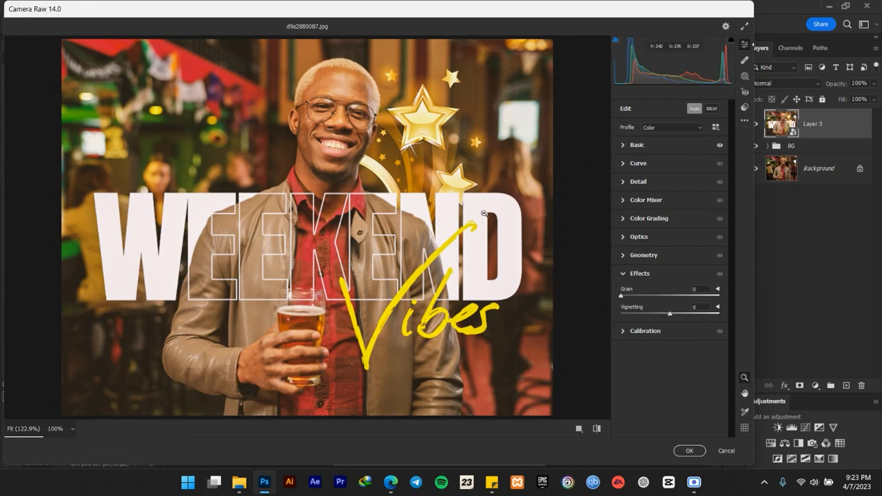
- Set Exposure to -0.05 and Shadows to +11 in the Basic settings, and compare the image before and after
left_click(624, 146)
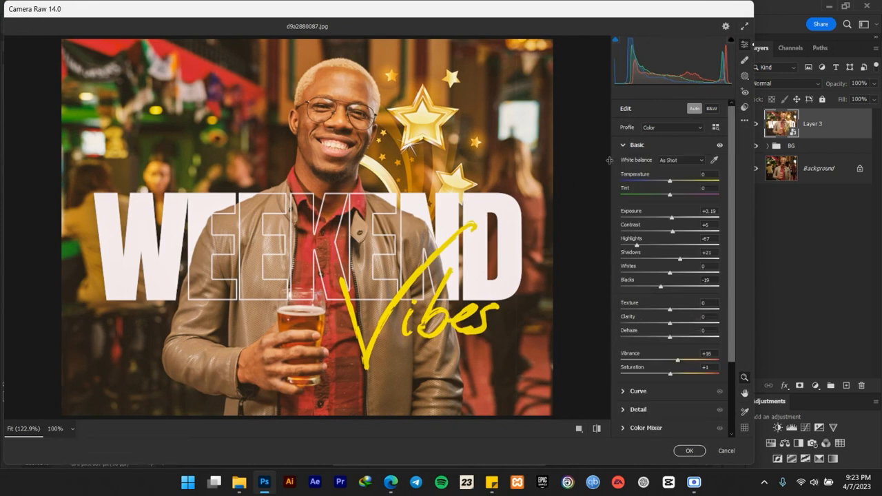
left_click_drag(673, 219, 670, 219)
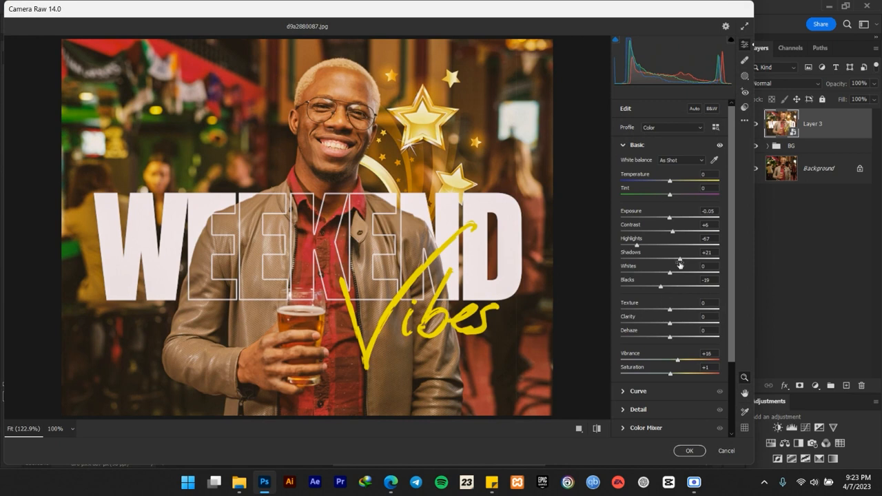
left_click_drag(685, 261, 674, 262)
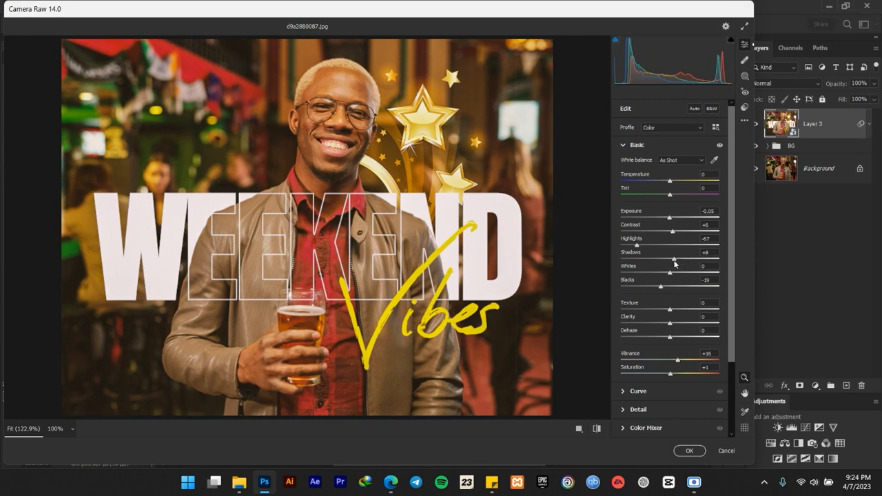
left_click_drag(674, 264, 676, 264)
scroll(492, 236, "down", 2)
scroll(355, 195, "up", 2)
scroll(356, 196, "down", 1)
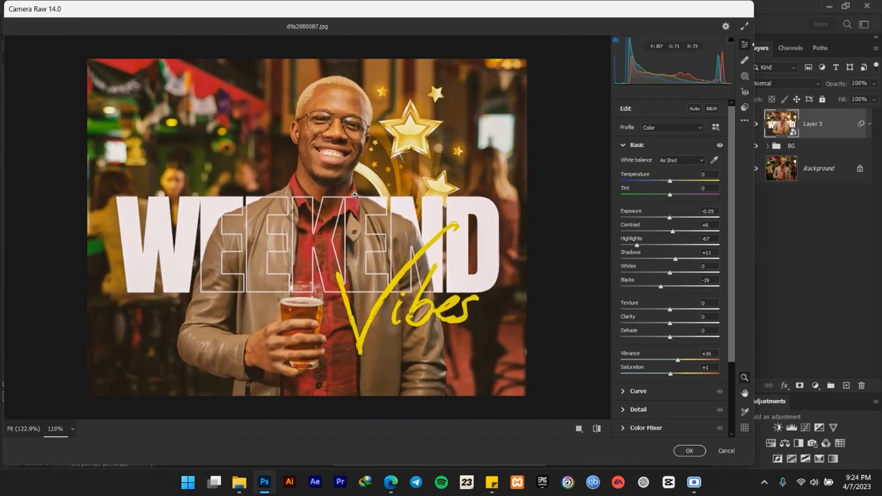
left_click(597, 428)
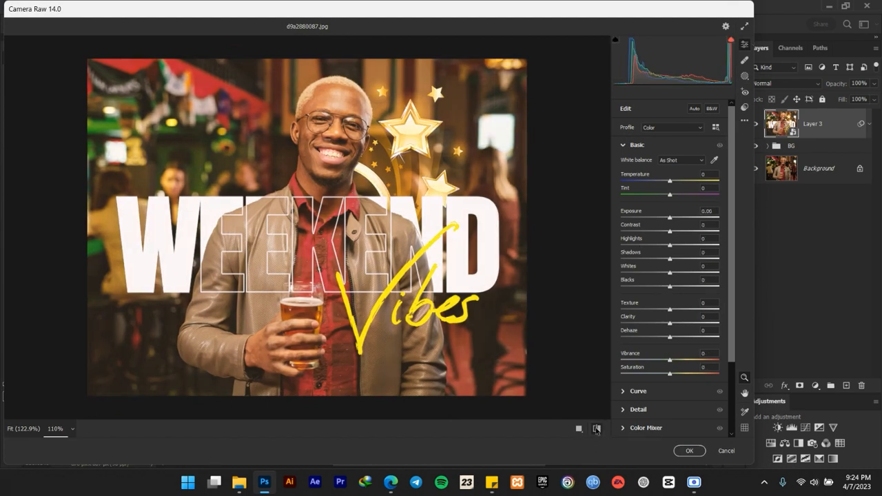
left_click(597, 429)
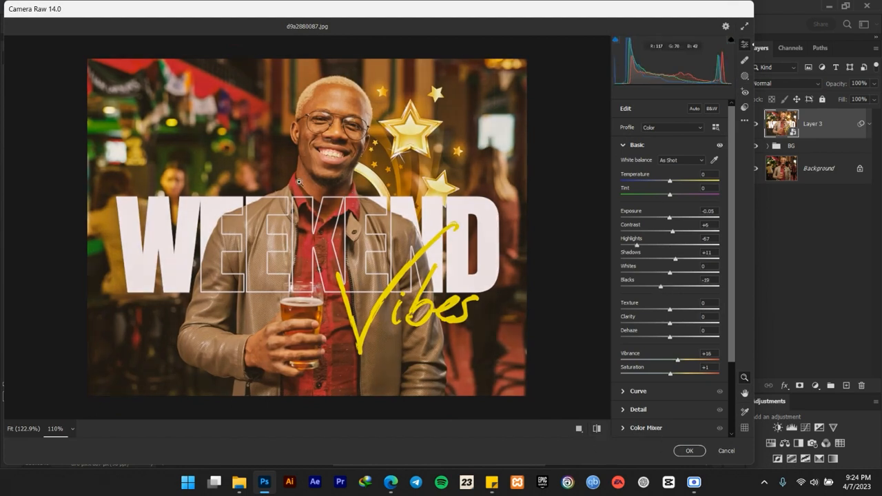
- In the Detail settings, set Sharpening to 36, Noise Reduction to 11 and Color Noise Reduction to 3
left_click(596, 429)
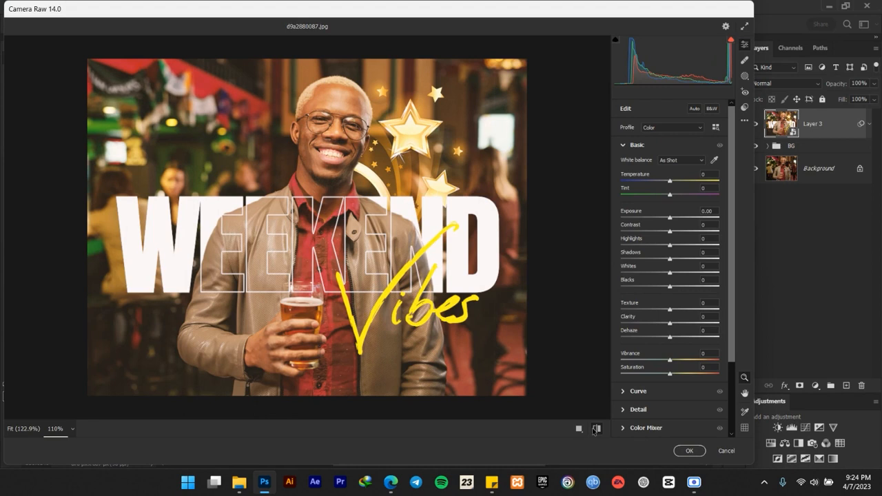
left_click(597, 428)
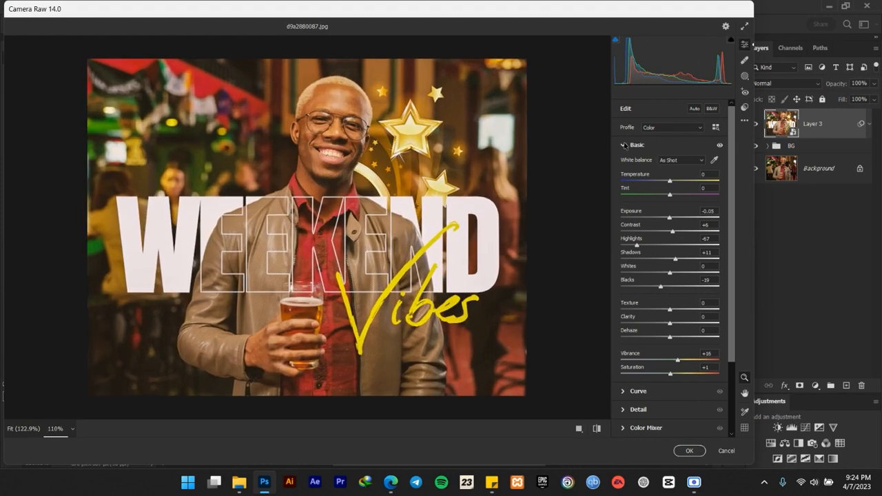
left_click(624, 146)
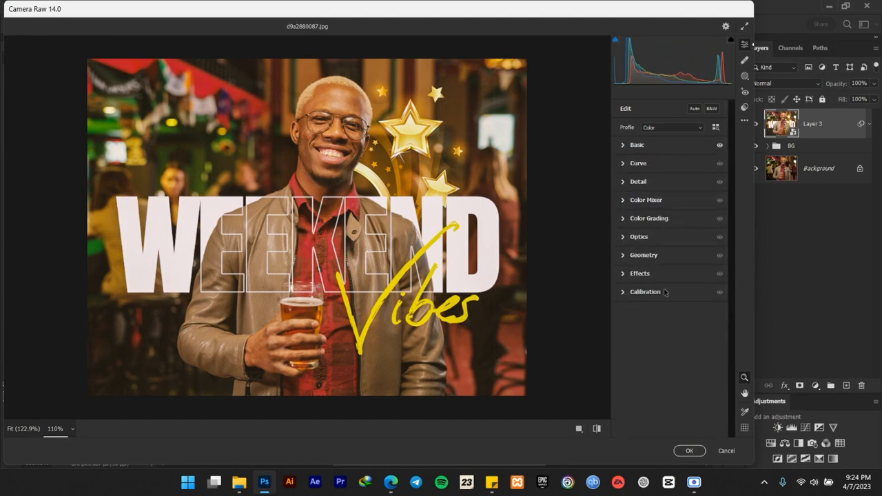
left_click(624, 183)
left_click_drag(632, 206, 651, 205)
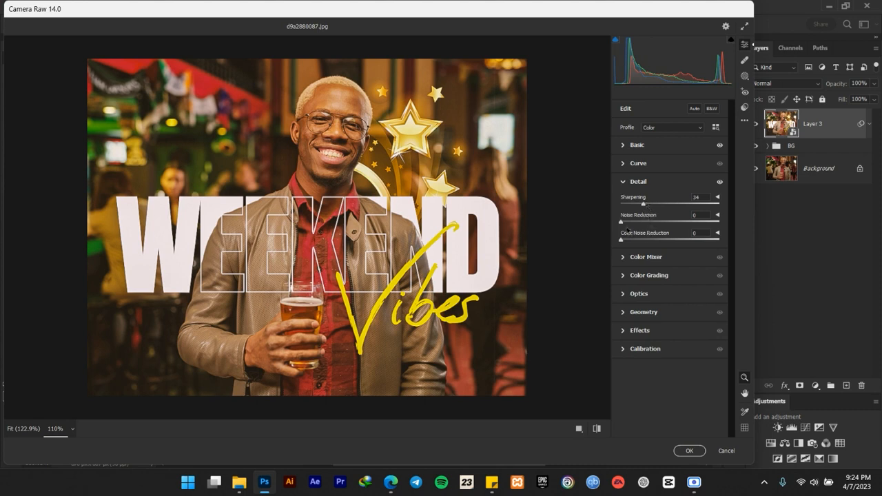
left_click_drag(621, 223, 630, 223)
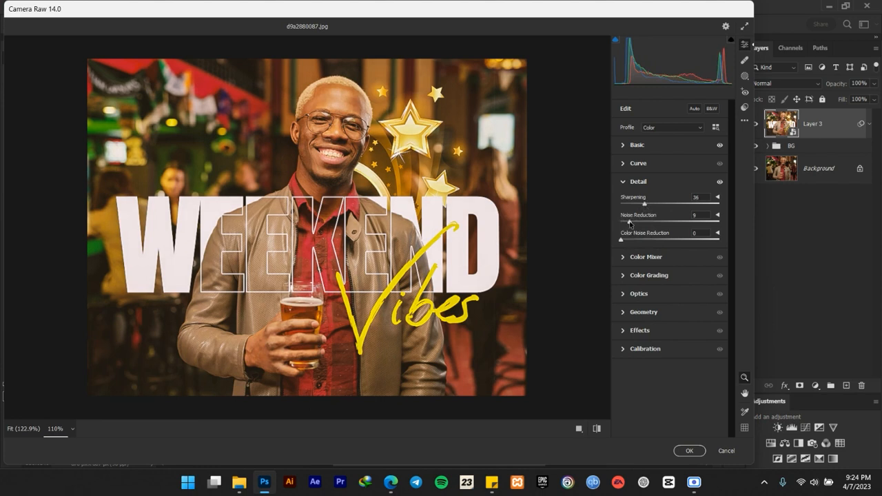
left_click_drag(630, 222, 631, 224)
left_click_drag(623, 241, 625, 241)
- Compare the image with its default settings, and apply the Camera Raw Filter to Layer 3
left_click(599, 429)
left_click(598, 429)
left_click(598, 429)
left_click(599, 428)
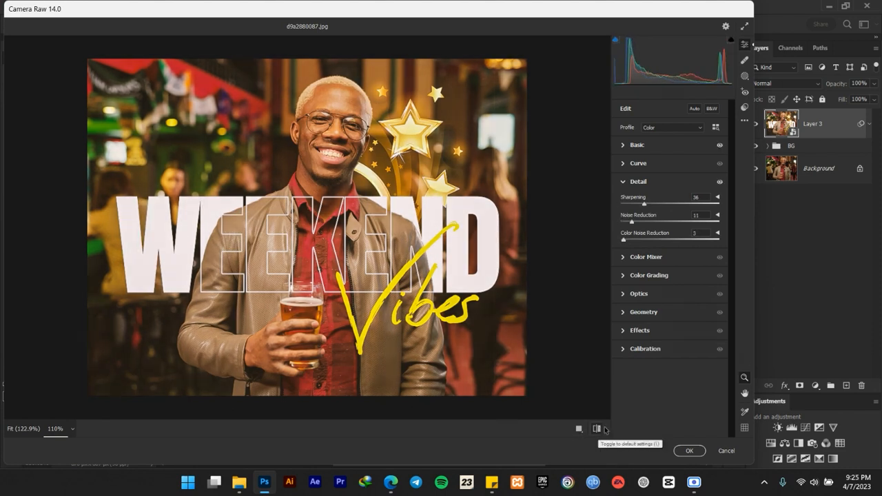
left_click(688, 451)
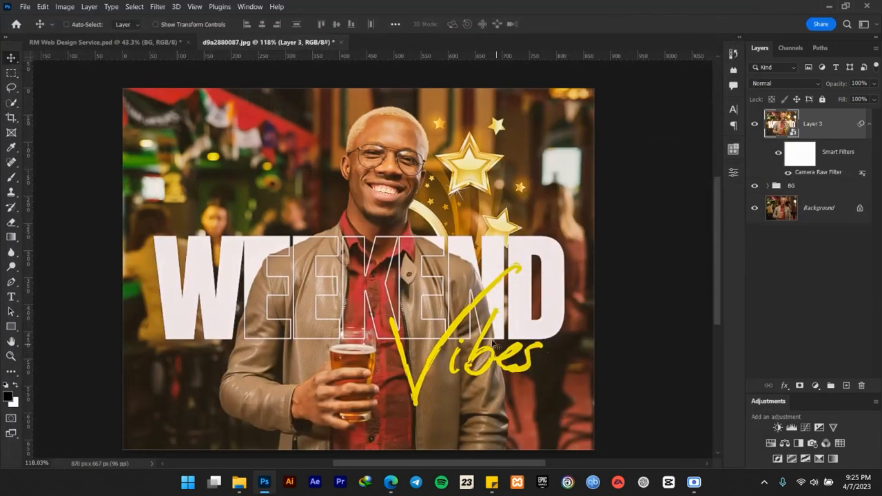
- Collapse Layer 3's smart filters, hide the BG group and compare the graded design with the original photo
scroll(480, 326, "up", 5)
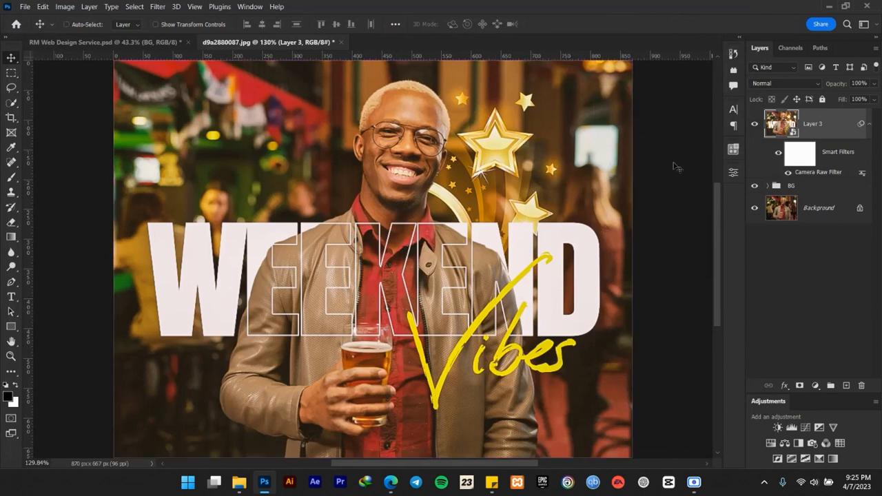
scroll(479, 234, "down", 2)
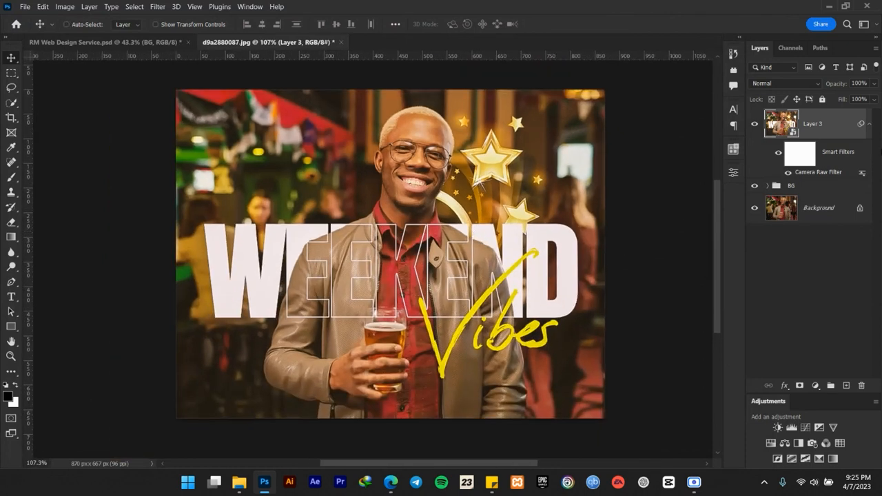
left_click(870, 125)
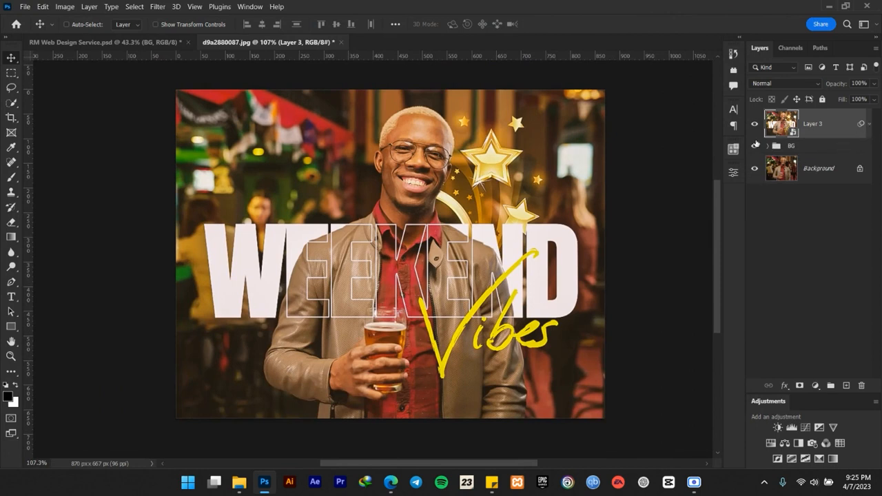
left_click(755, 124)
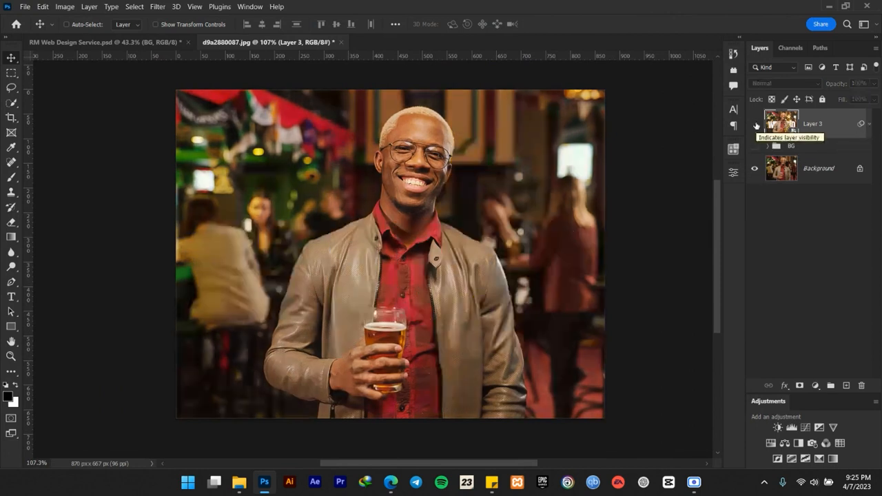
left_click(754, 124)
scroll(755, 124, "up", 2)
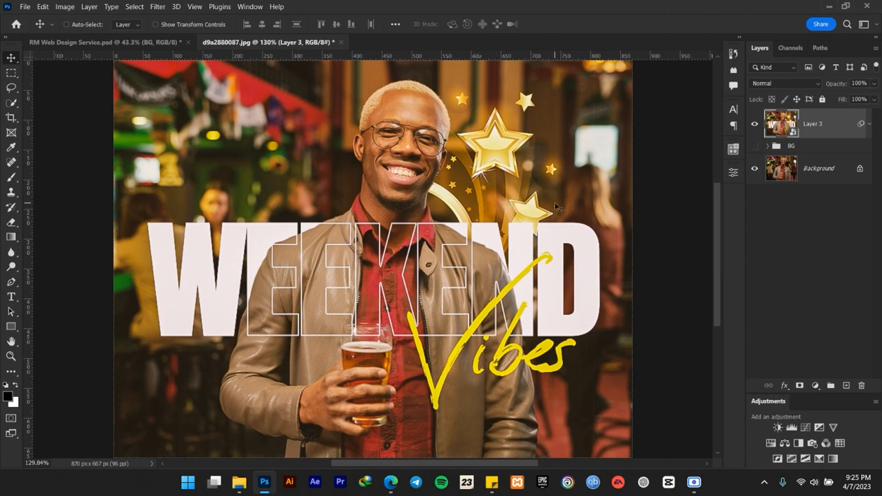
scroll(562, 207, "down", 3)
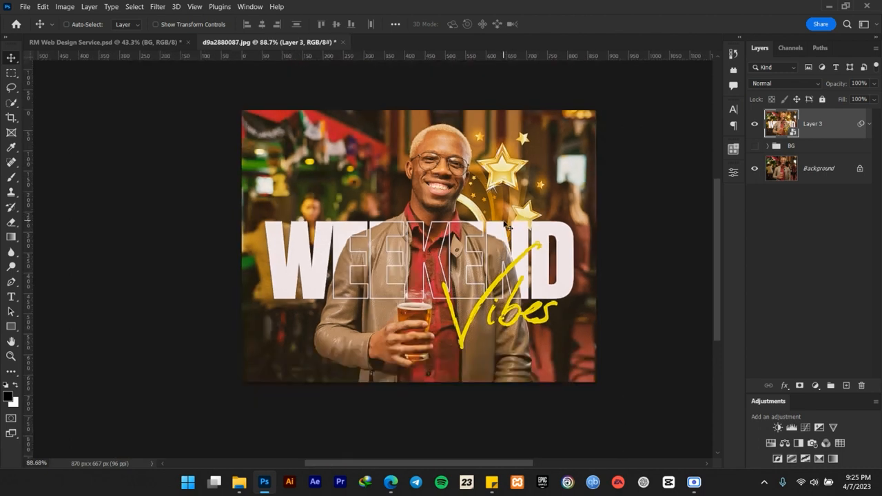
scroll(501, 206, "up", 2)
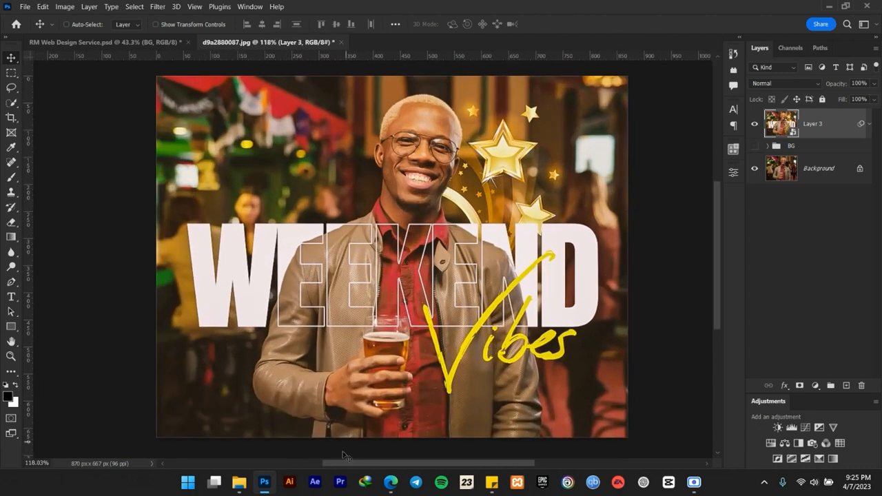
- Place the minimal abstract background image from File Explorer and scale it to 31.84% so it spans the canvas width
left_click(241, 488)
left_click_drag(343, 262, 90, 148)
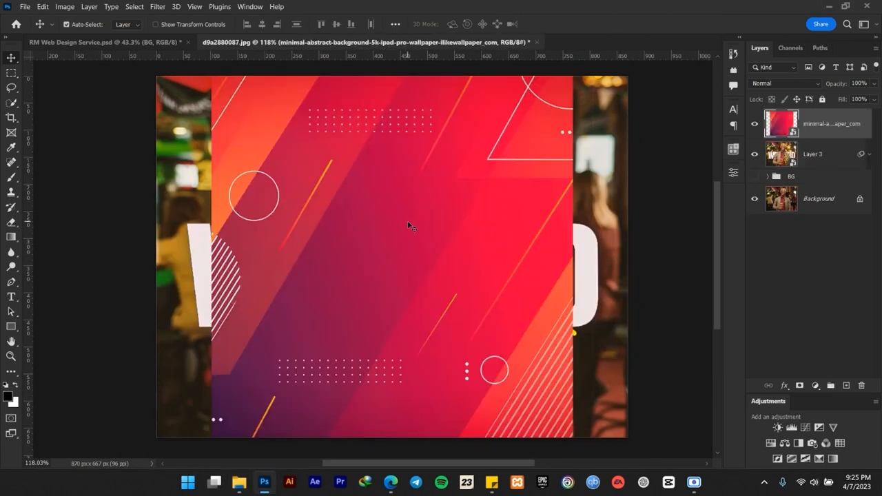
key("ctrl+t")
scroll(408, 225, "down", 2)
left_click_drag(538, 251, 571, 249)
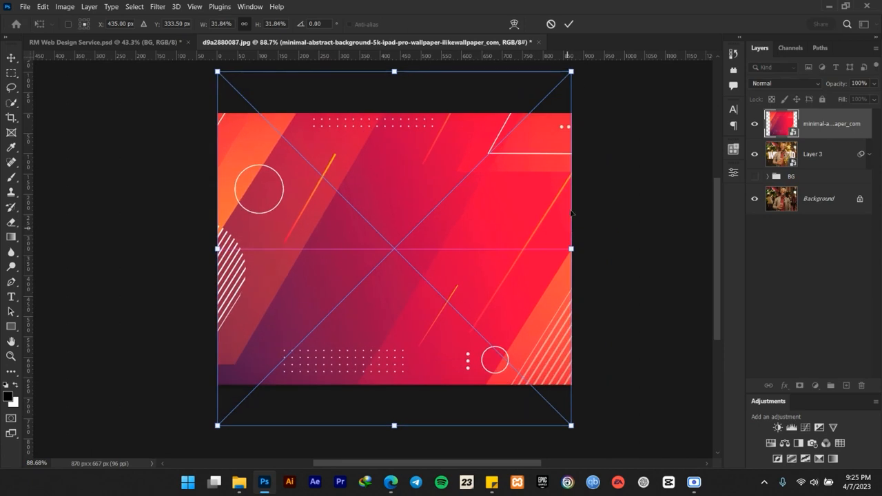
left_click(568, 24)
scroll(423, 178, "up", 2)
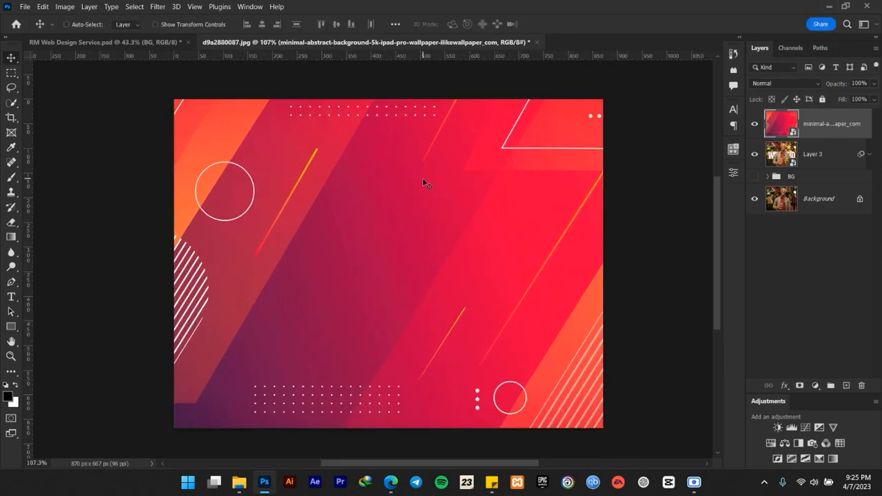
- Set the abstract background layer's blend mode to Soft Light
left_click(789, 82)
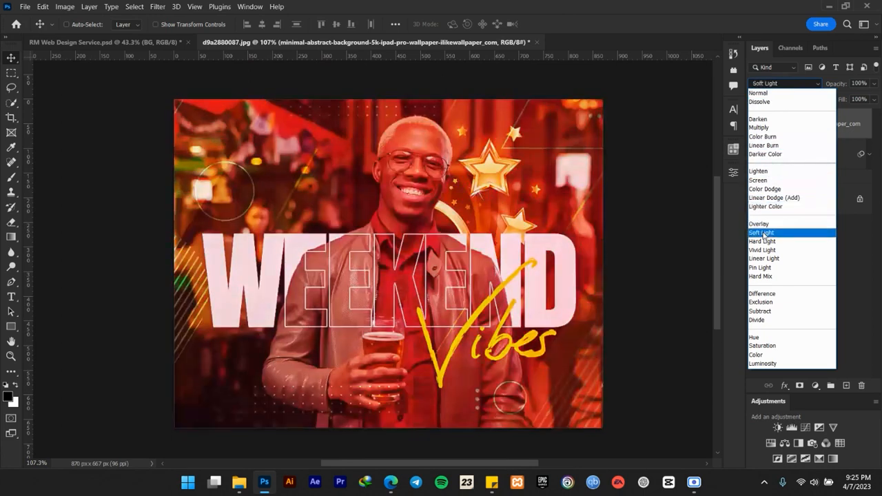
left_click(762, 233)
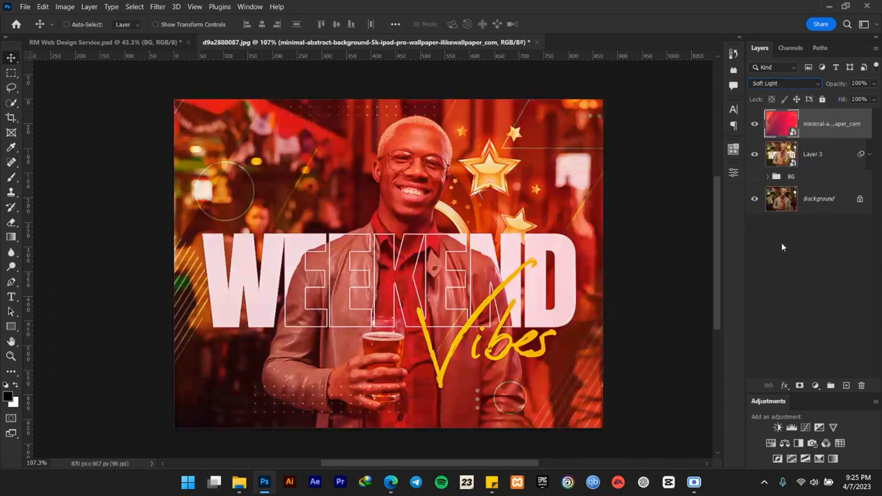
left_click(792, 264)
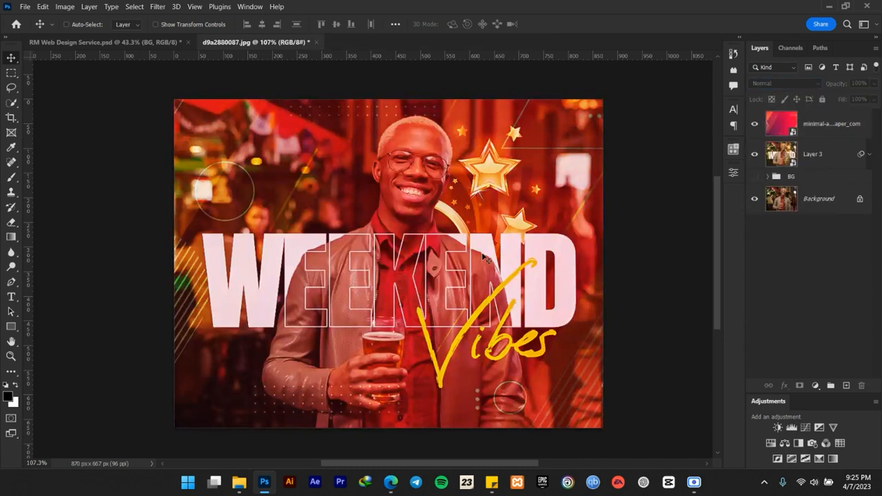
scroll(485, 260, "up", 1)
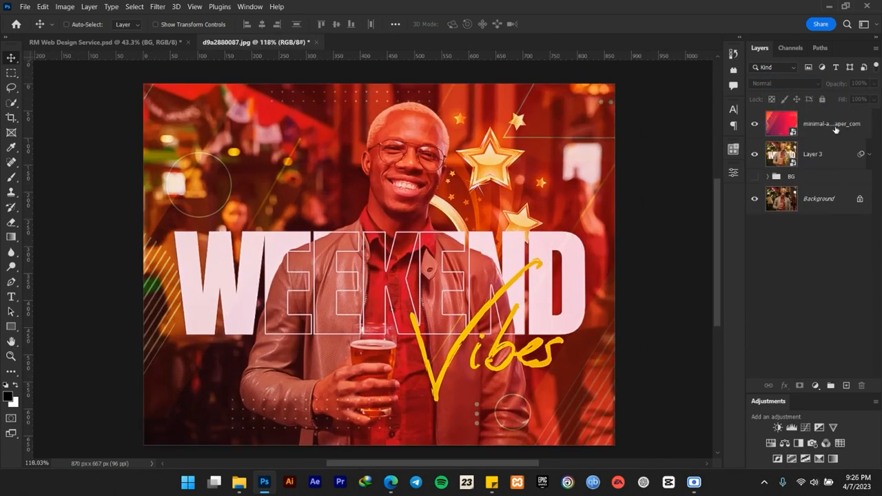
- Try opacities of 40%, 30% and 25% on the abstract background layer, and settle on 20%
left_click(837, 131)
key("4")
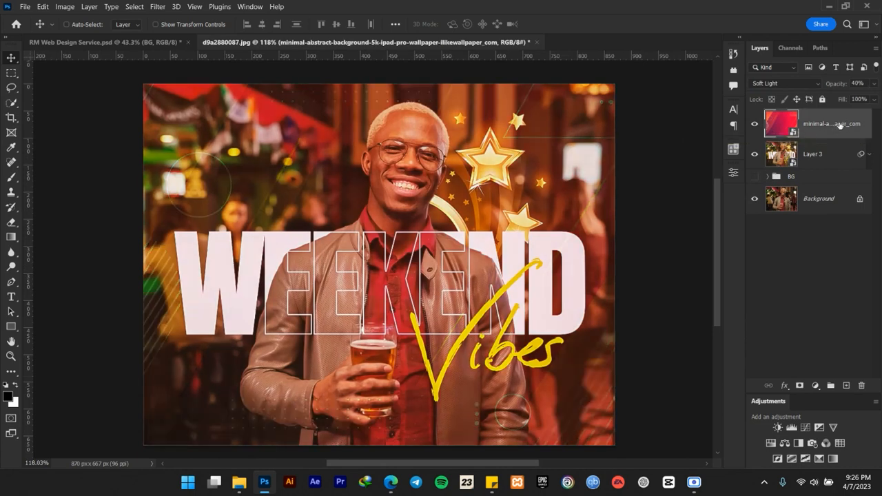
key("3")
scroll(579, 155, "down", 5)
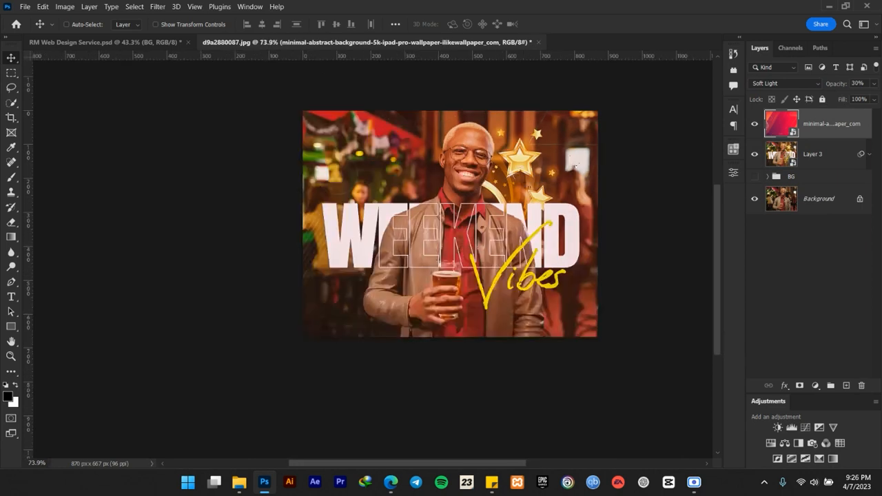
scroll(570, 163, "up", 4)
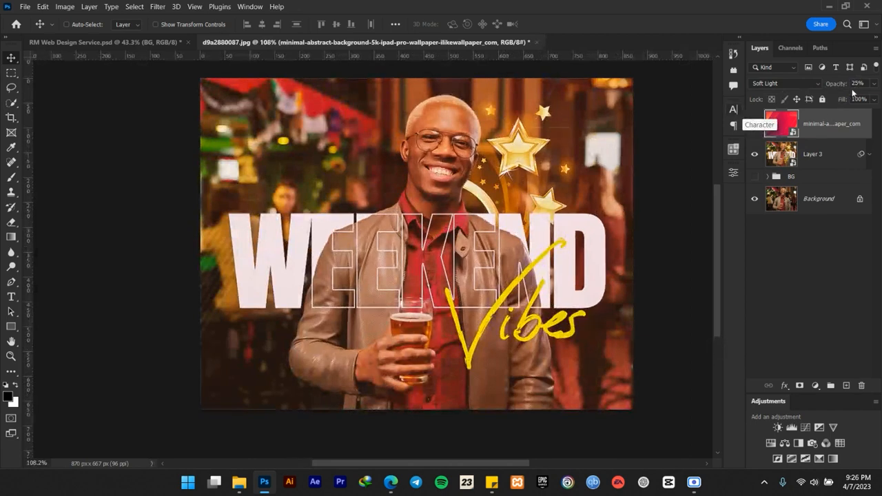
scroll(589, 165, "up", 2)
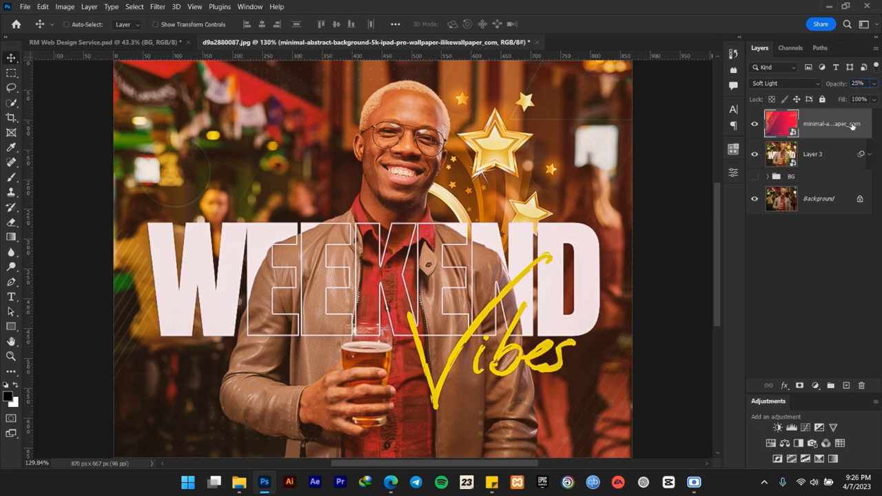
type("2")
scroll(549, 185, "down", 2)
scroll(547, 184, "up", 2)
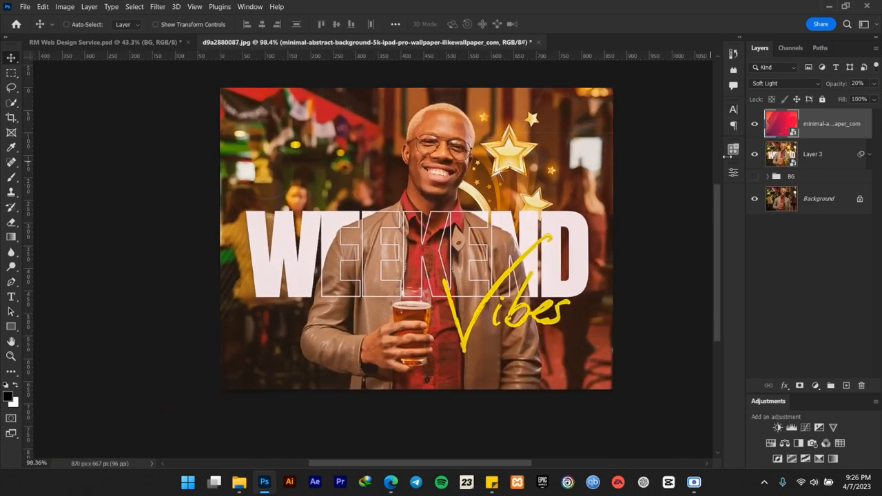
- Toggle the abstract background layer's visibility to compare the design with and without the overlay
left_click(755, 124)
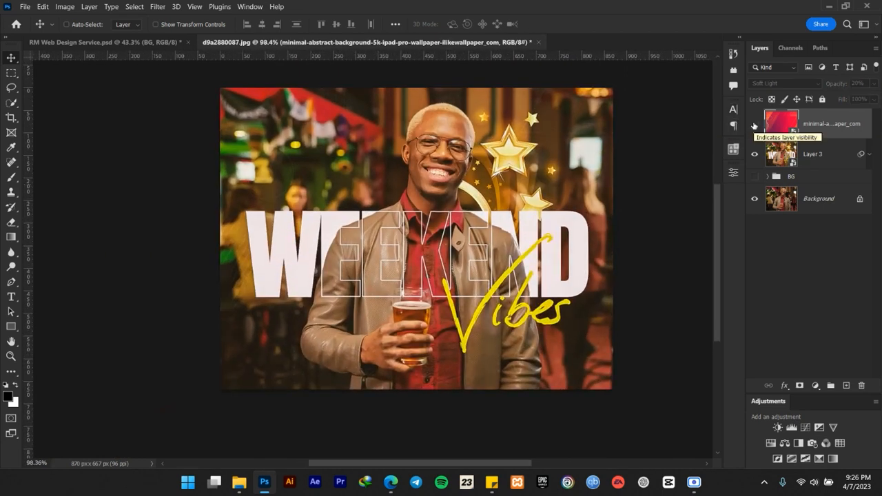
left_click(754, 125)
left_click(754, 124)
left_click(754, 125)
left_click(754, 125)
left_click(754, 124)
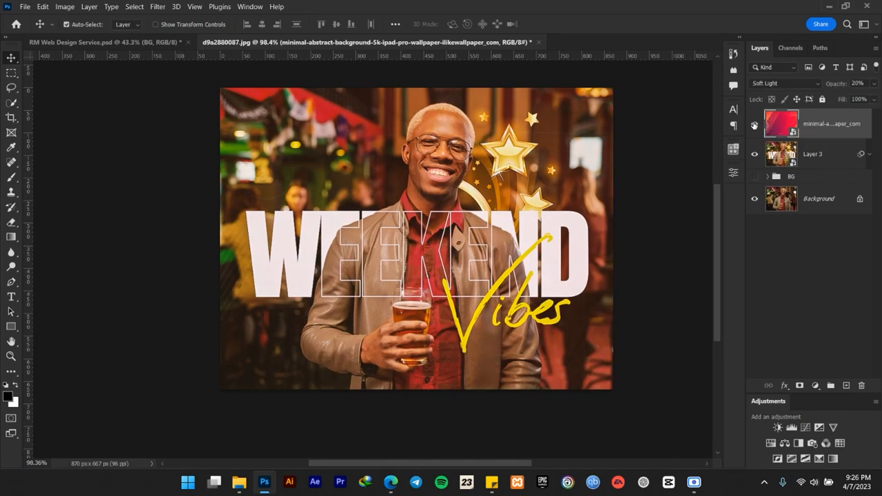
key("ctrl+0")
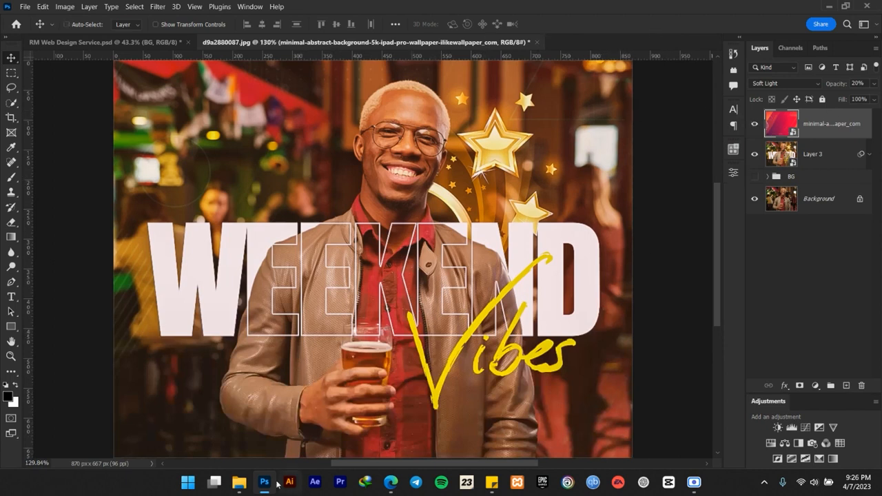
- Place the white Roosevelt Multimedia logo from File Explorer and scale it down to 14.91%
mouse_move(240, 483)
left_click(238, 429)
left_click_drag(403, 251, 307, 148)
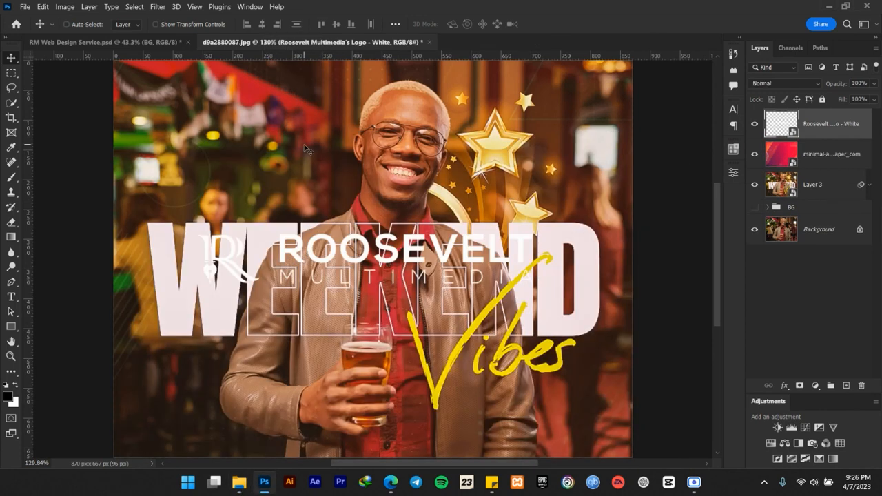
key("ctrl+t")
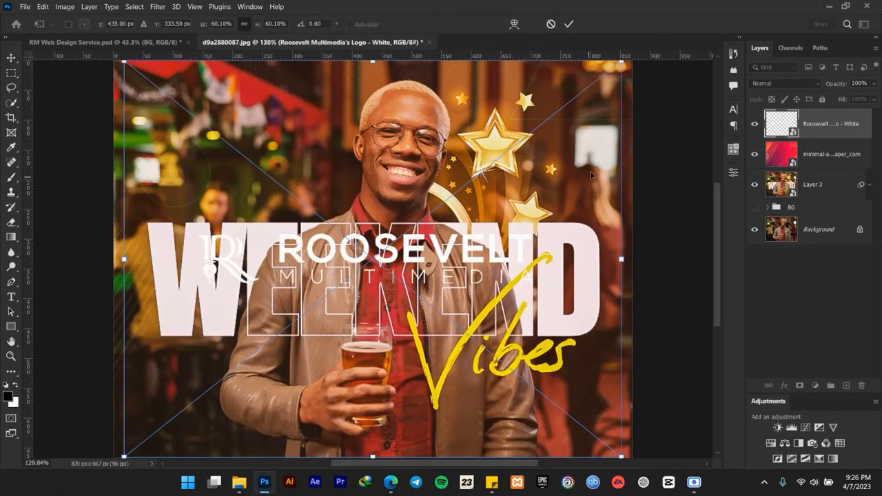
left_click_drag(622, 260, 433, 258)
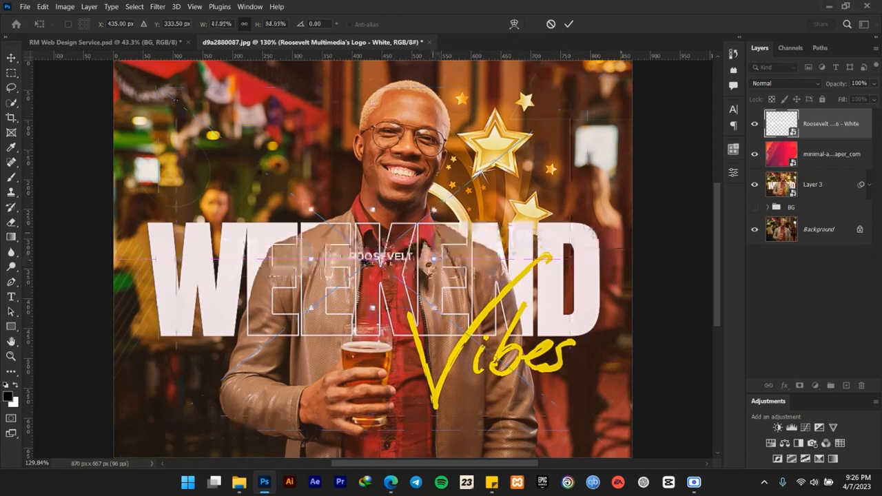
left_click(568, 26)
- Move the logo just above the first letters of WEEKEND and scale it to 13.49%
left_click_drag(374, 263, 268, 212)
scroll(268, 212, "up", 4)
key("ctrl+t")
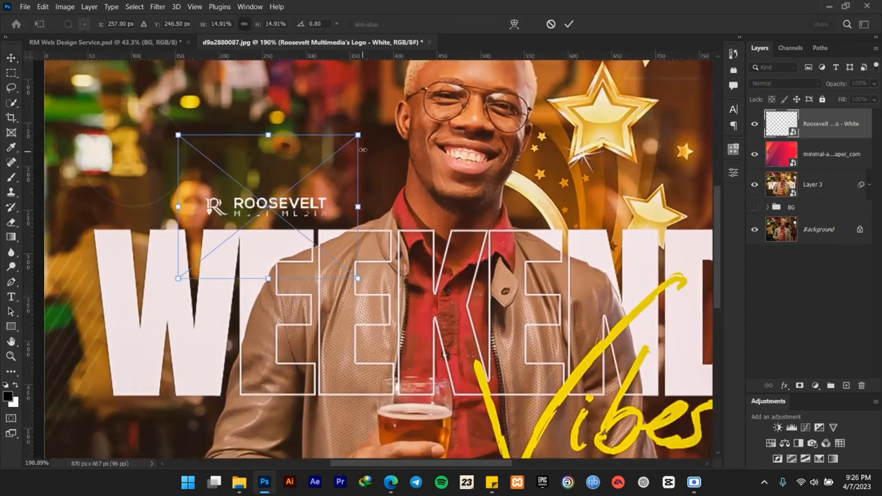
left_click_drag(358, 135, 341, 149)
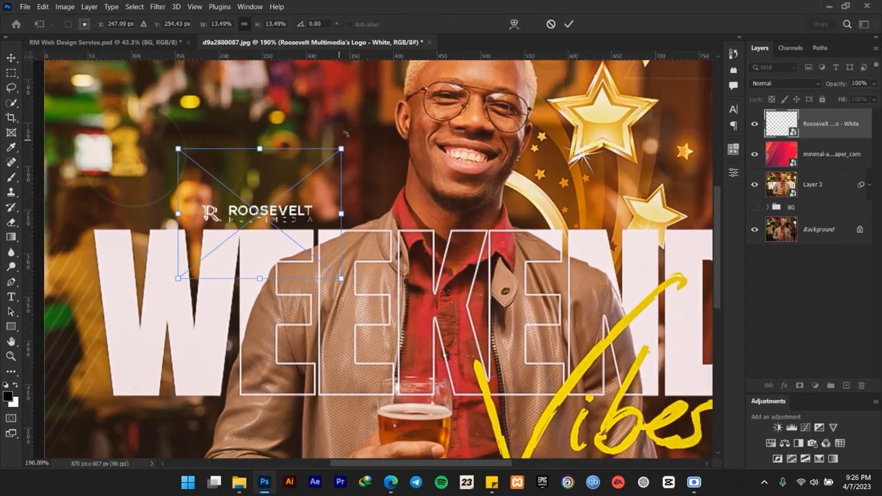
left_click(569, 26)
scroll(358, 174, "down", 7)
scroll(359, 174, "up", 3)
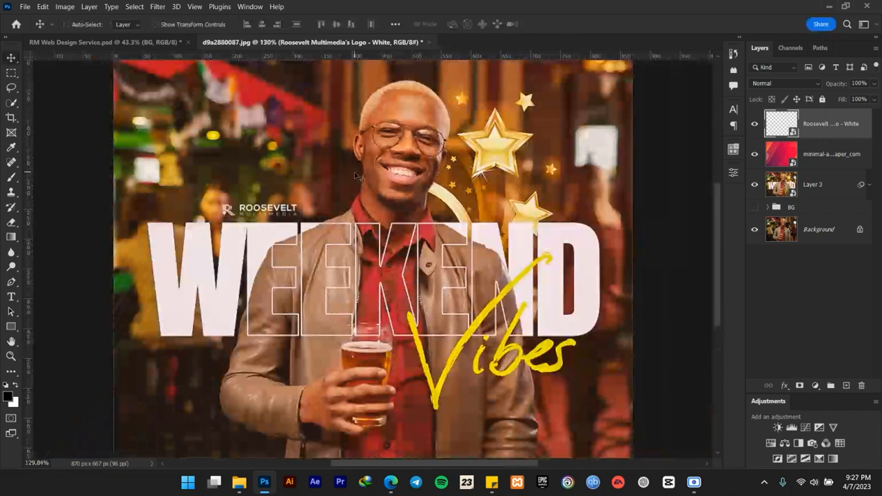
- Nudge the white Roosevelt Multimedia logo slightly upward above WEEKEND
key("Up")
key("Up")
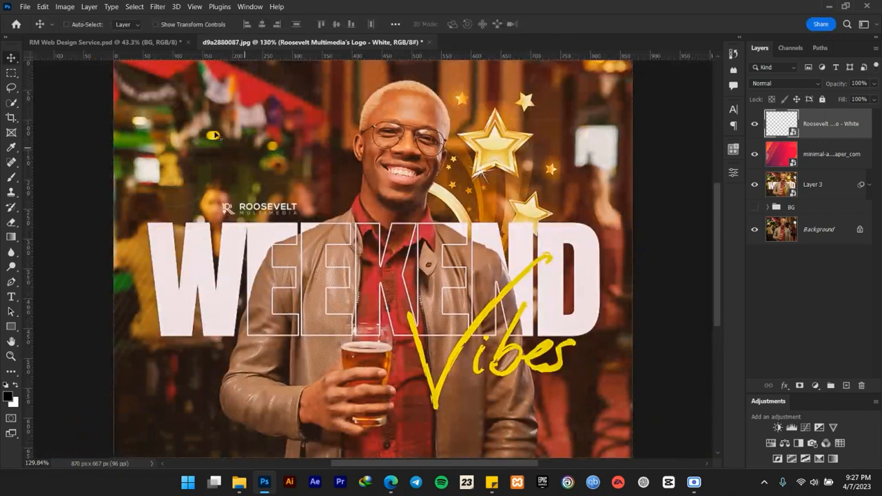
- Copy the Roosevelt Logo group from RM Web Design Service.psd into the WEEKEND Vibes photo document
left_click(128, 43)
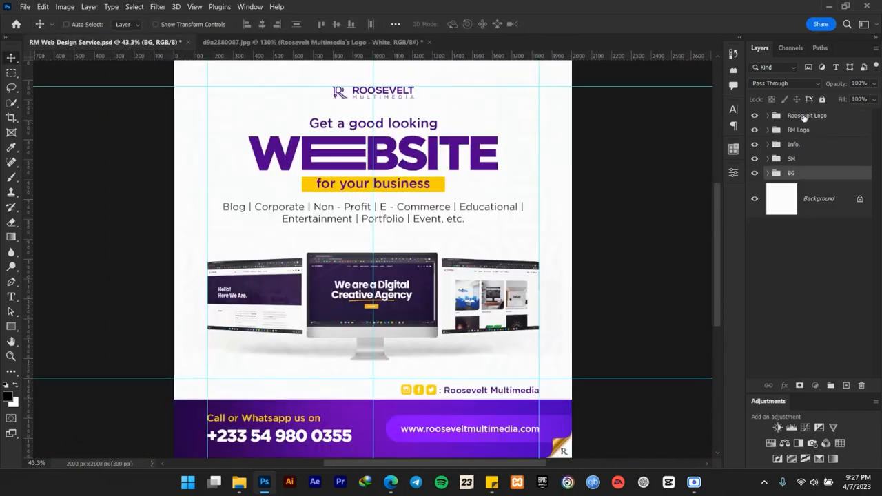
left_click(805, 116)
left_click_drag(310, 66, 555, 213)
- Scale the page-curl Roosevelt Logo group down to 47.75%, keeping it flush with the photo's bottom-right corner
key("ctrl+0")
key("ctrl+t")
scroll(533, 292, "up", 5)
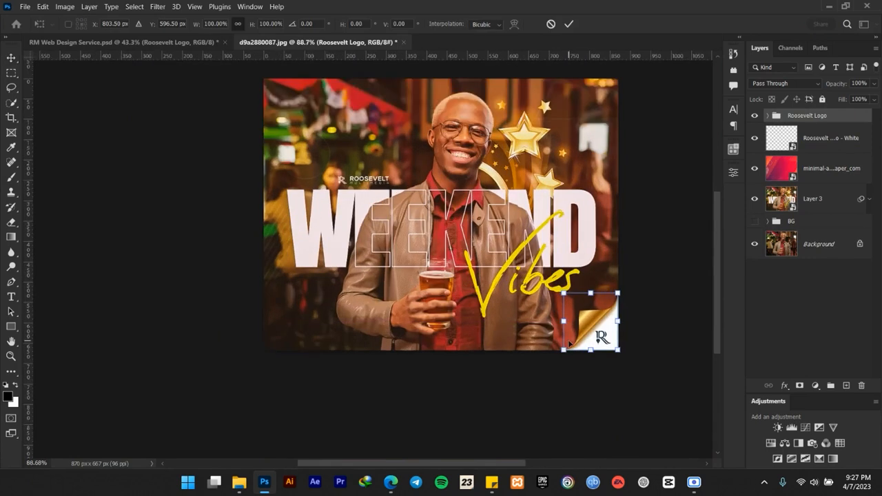
left_click_drag(549, 263, 599, 300)
scroll(601, 298, "down", 2)
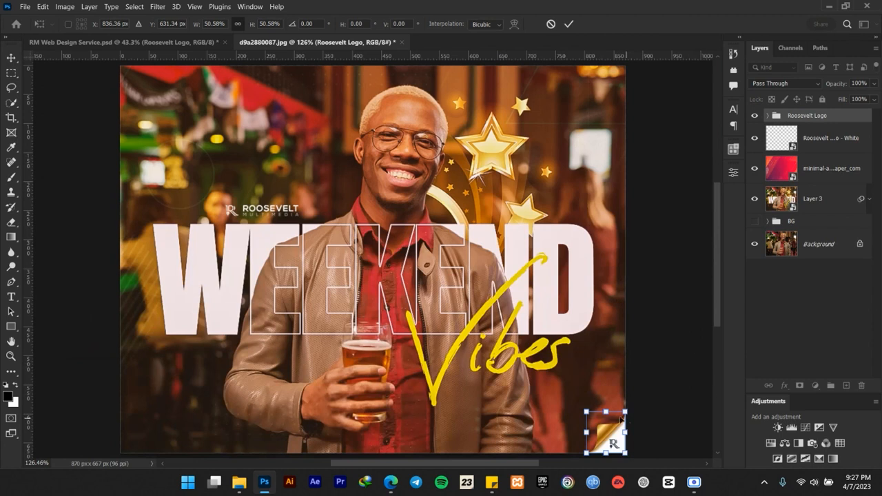
left_click_drag(587, 412, 589, 412)
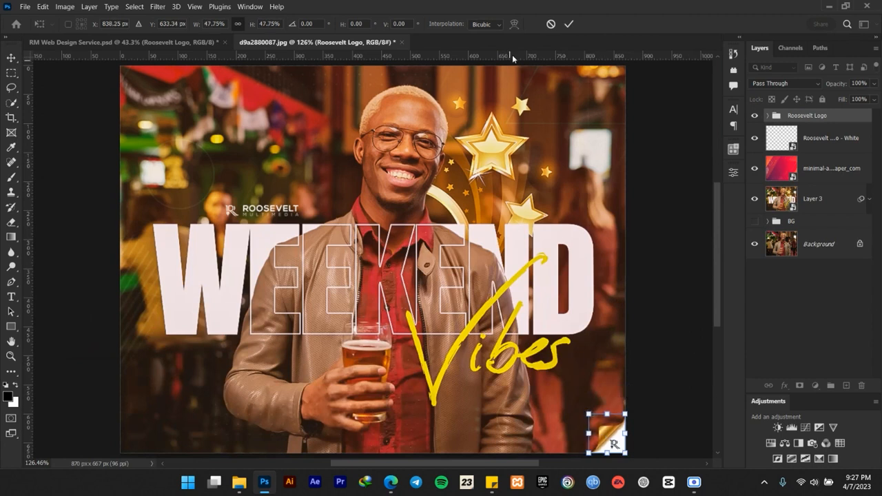
left_click(569, 24)
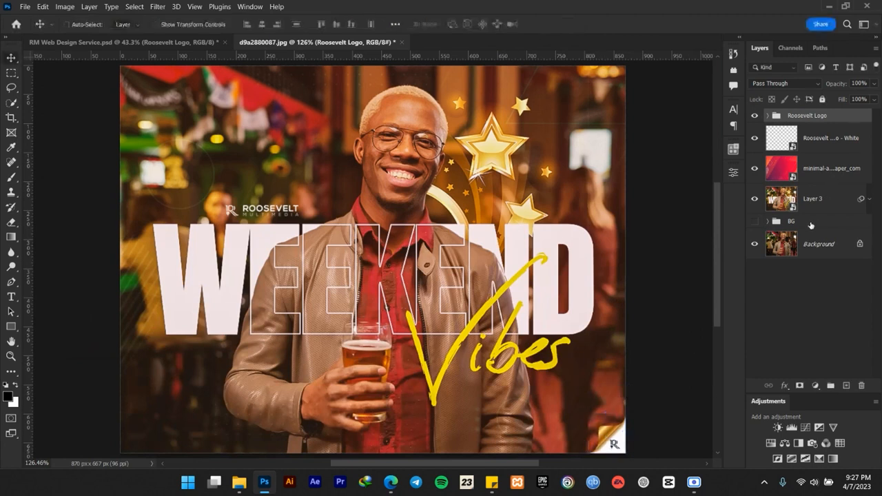
- Group all the layers above the Background layer into one group
key("ctrl+g")
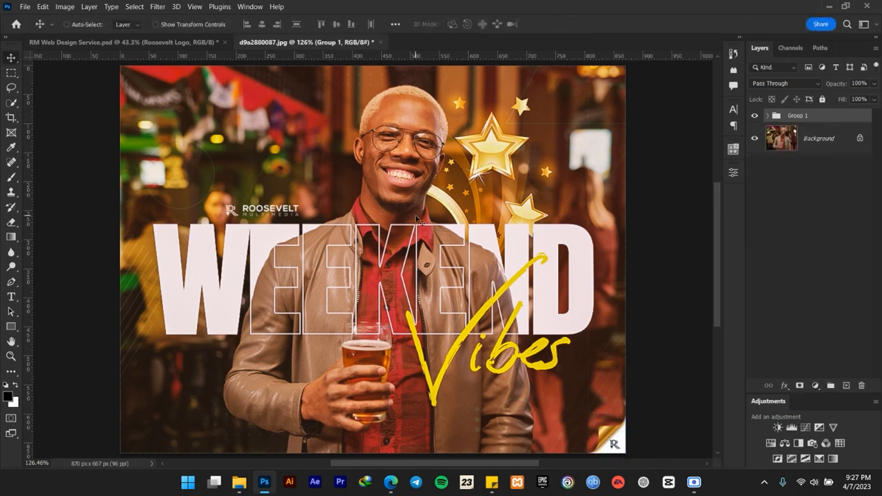
scroll(437, 239, "down", 2)
scroll(442, 269, "up", 1)
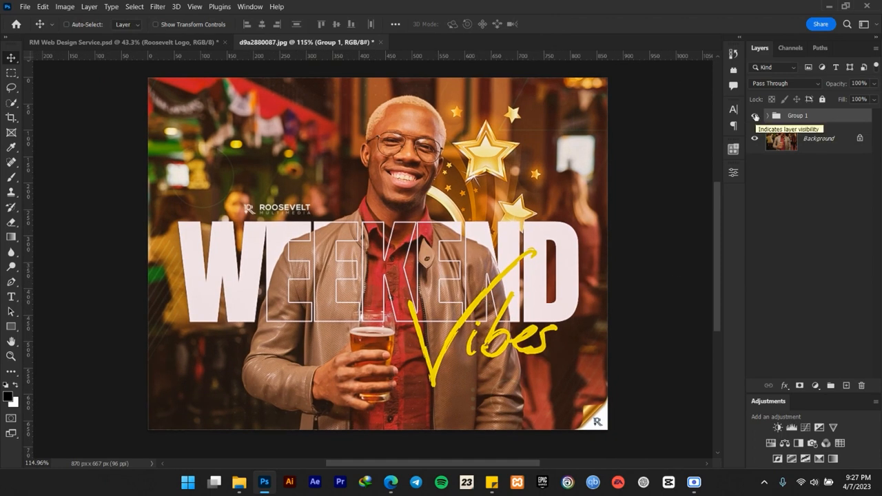
- Toggle the design group's visibility repeatedly to compare the finished design with the original bar photo
left_click(755, 116)
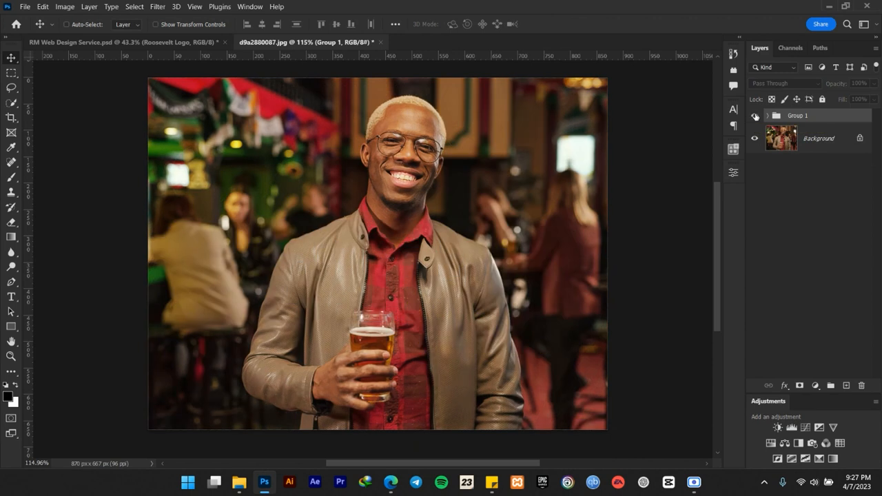
left_click(755, 115)
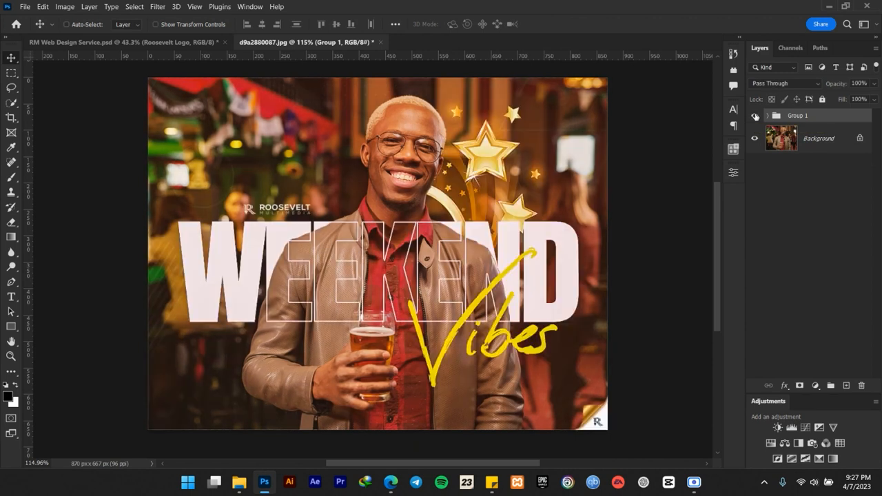
left_click(755, 116)
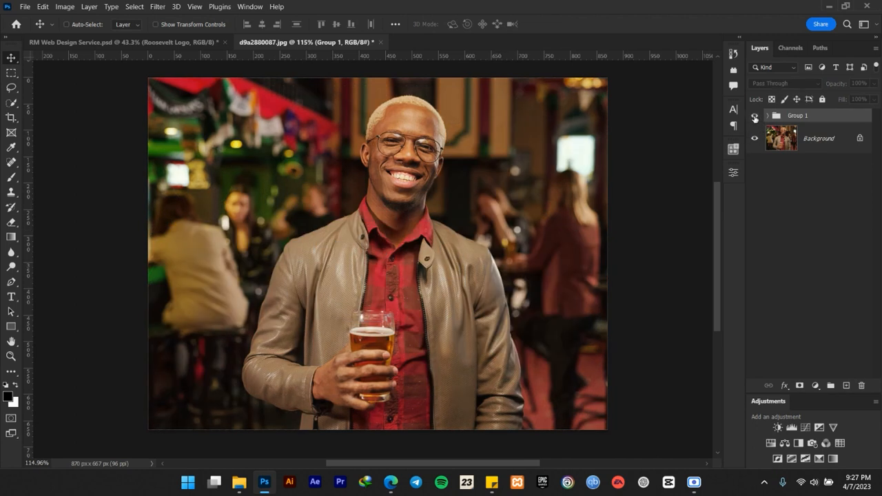
left_click(755, 116)
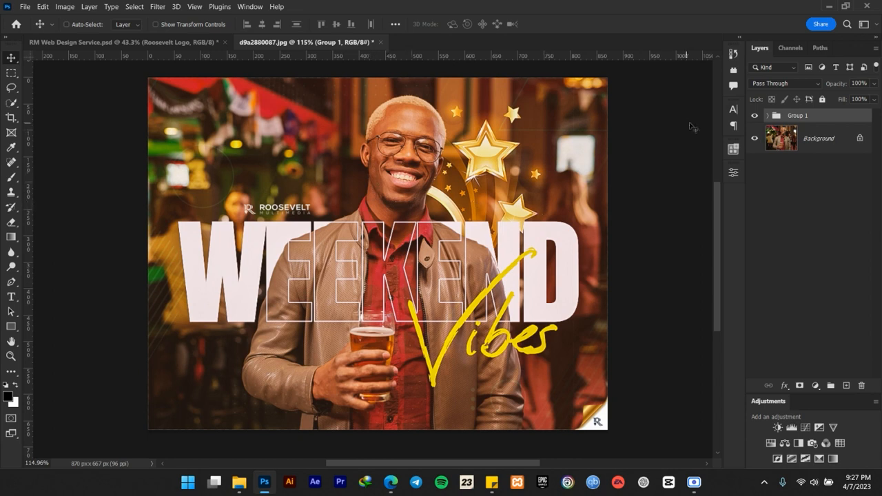
scroll(402, 169, "down", 1)
scroll(402, 169, "up", 2)
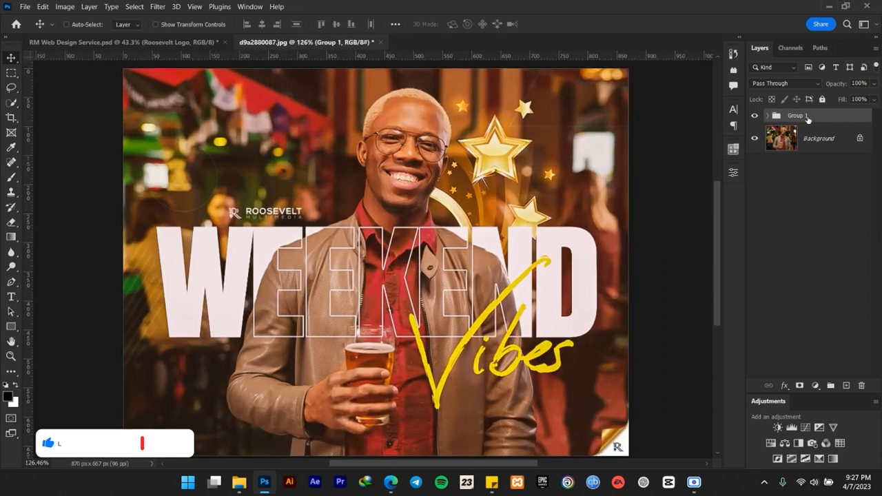
left_click(755, 116)
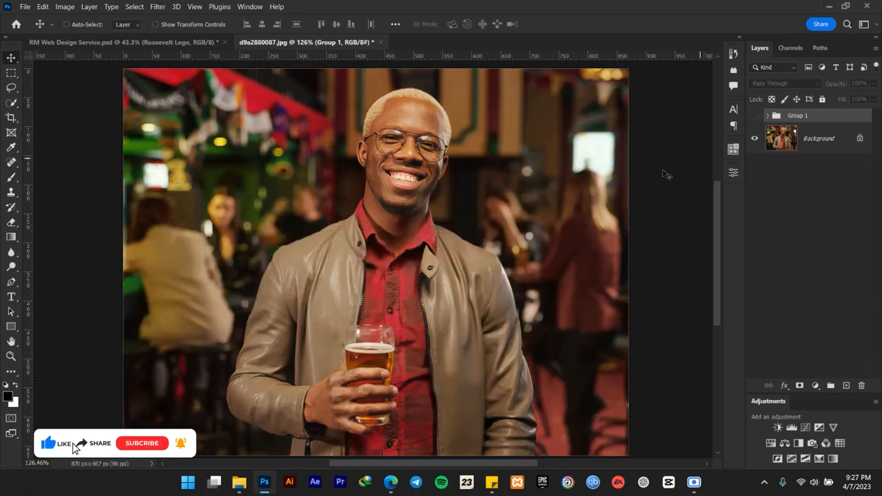
left_click(755, 116)
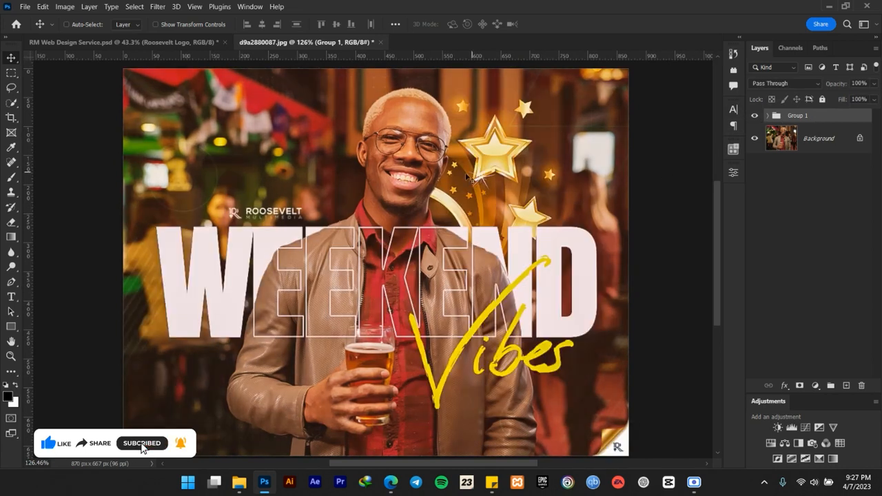
scroll(455, 178, "down", 2)
scroll(455, 178, "up", 2)
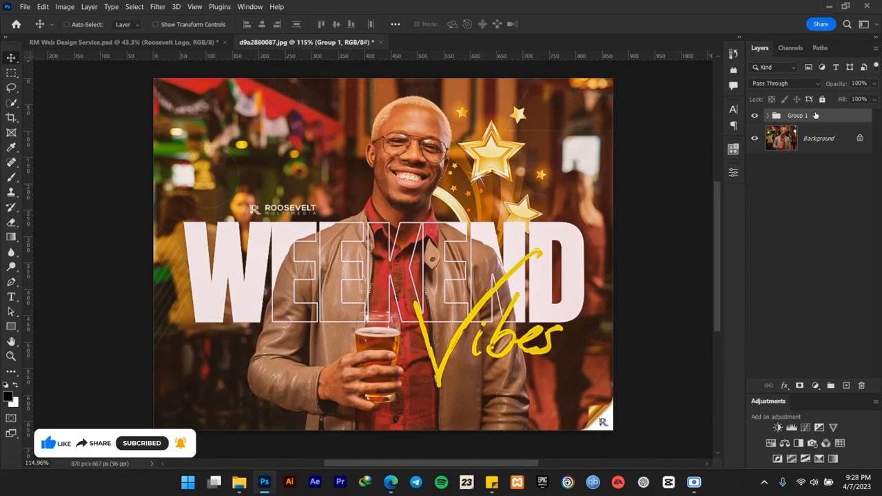
left_click(756, 115)
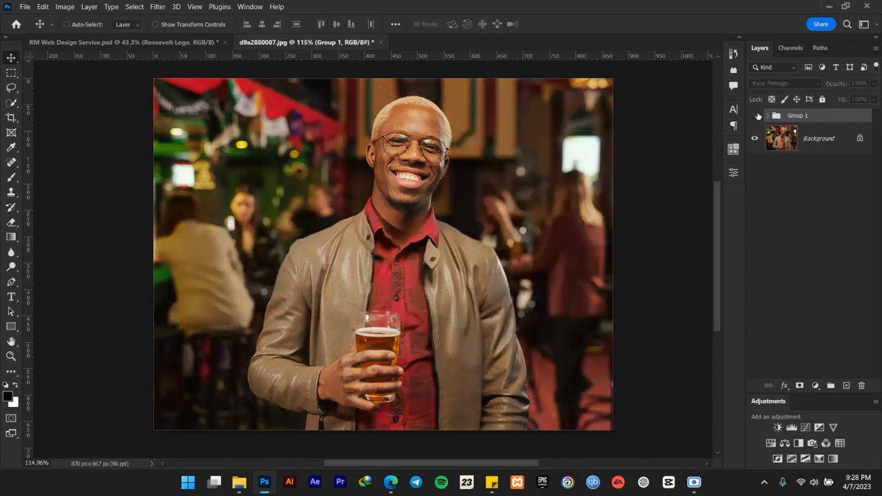
left_click(756, 115)
scroll(417, 176, "down", 2)
scroll(417, 176, "up", 2)
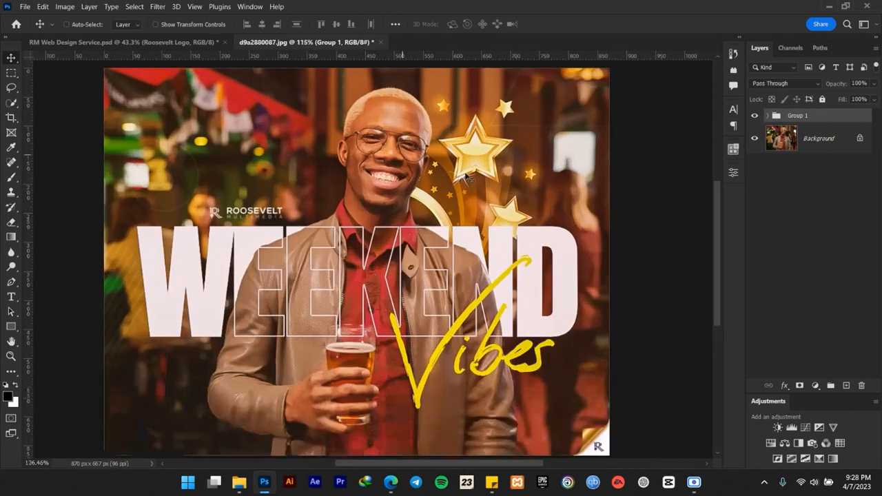
scroll(442, 178, "down", 1)
scroll(465, 183, "up", 1)
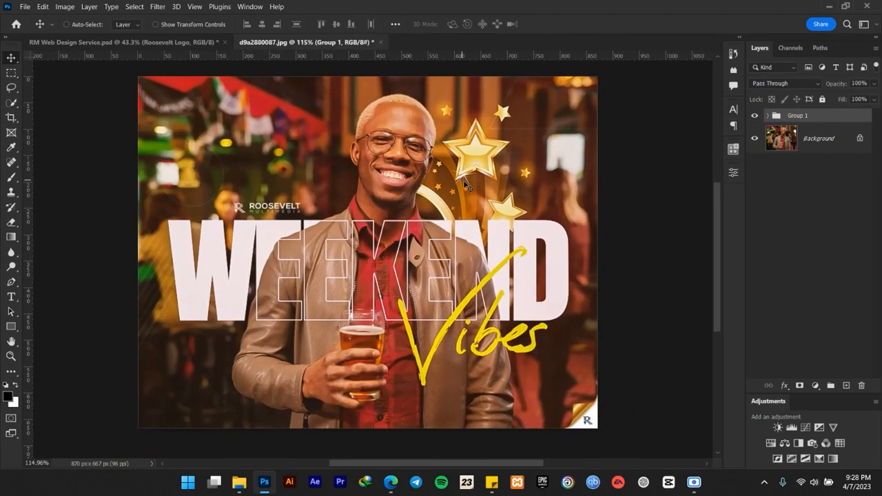